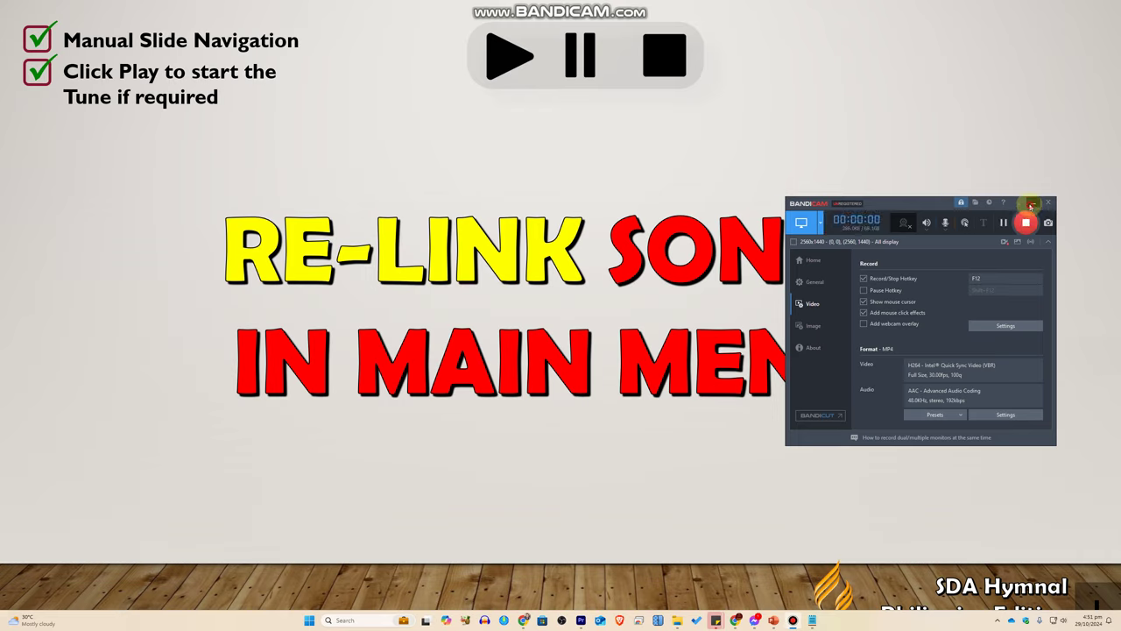
Exit the RE-LINK SONGS slideshow and return to the '002 - O Sambahin ang Pangalan' presentation in editing view.
left_click(1030, 207)
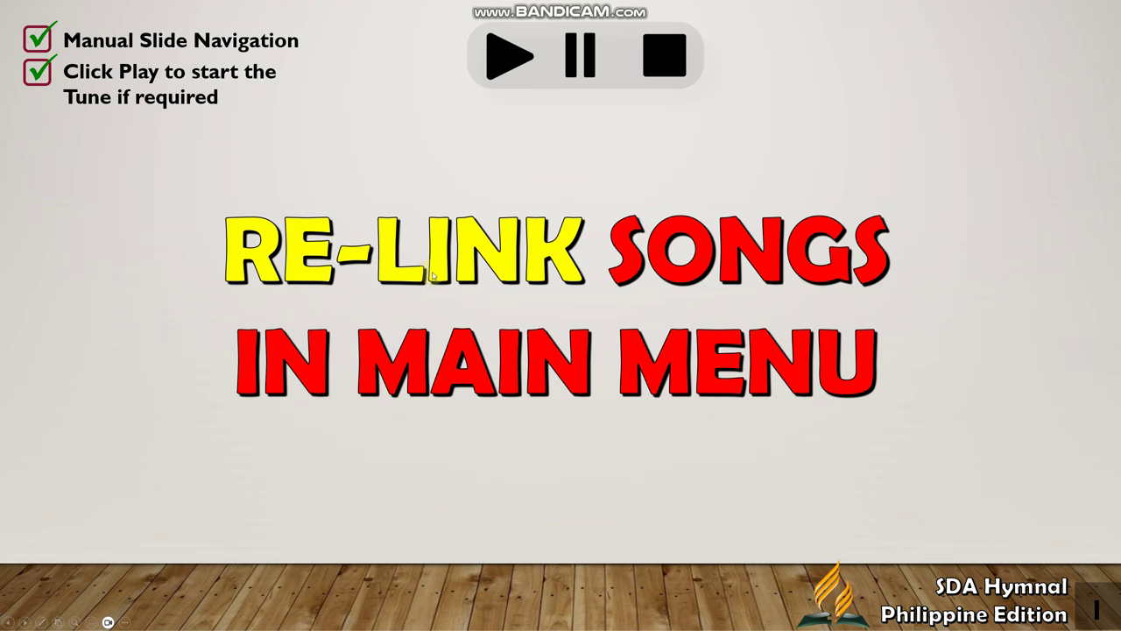
key("Escape")
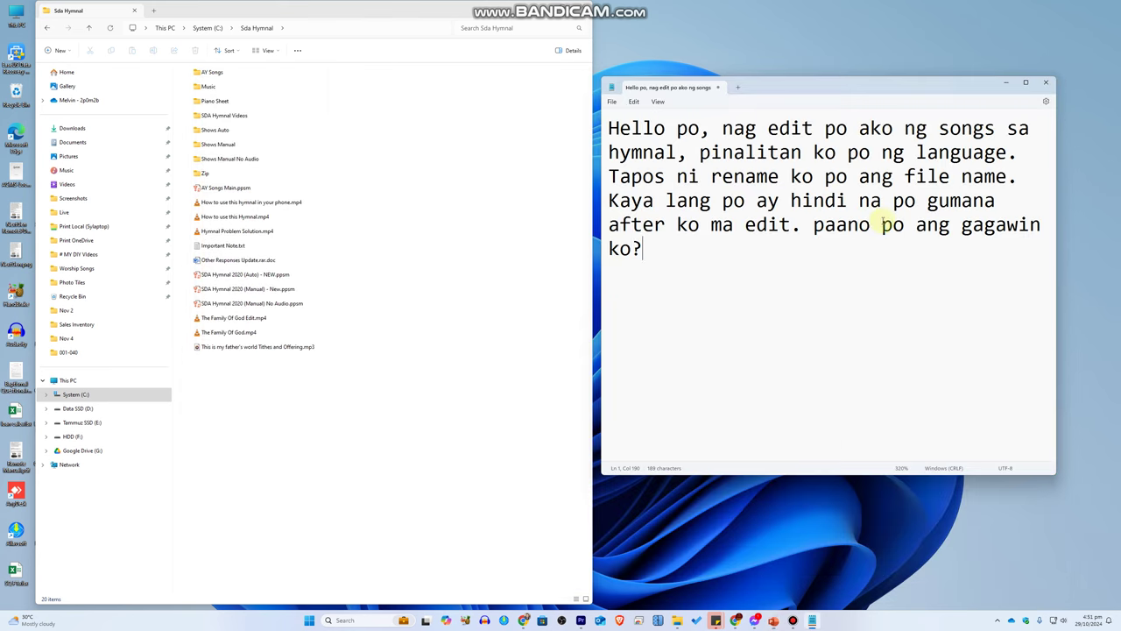
left_click(842, 284)
mouse_move(774, 87)
left_mouse_down()
mouse_move(769, 171)
mouse_move(773, 104)
left_mouse_up()
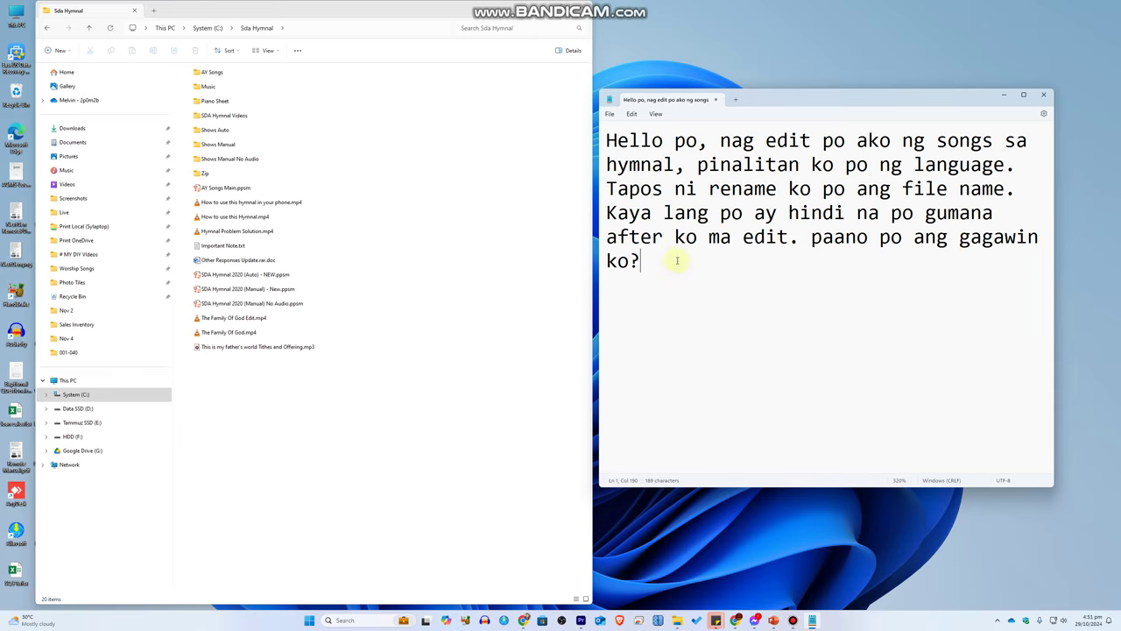
left_click(325, 406)
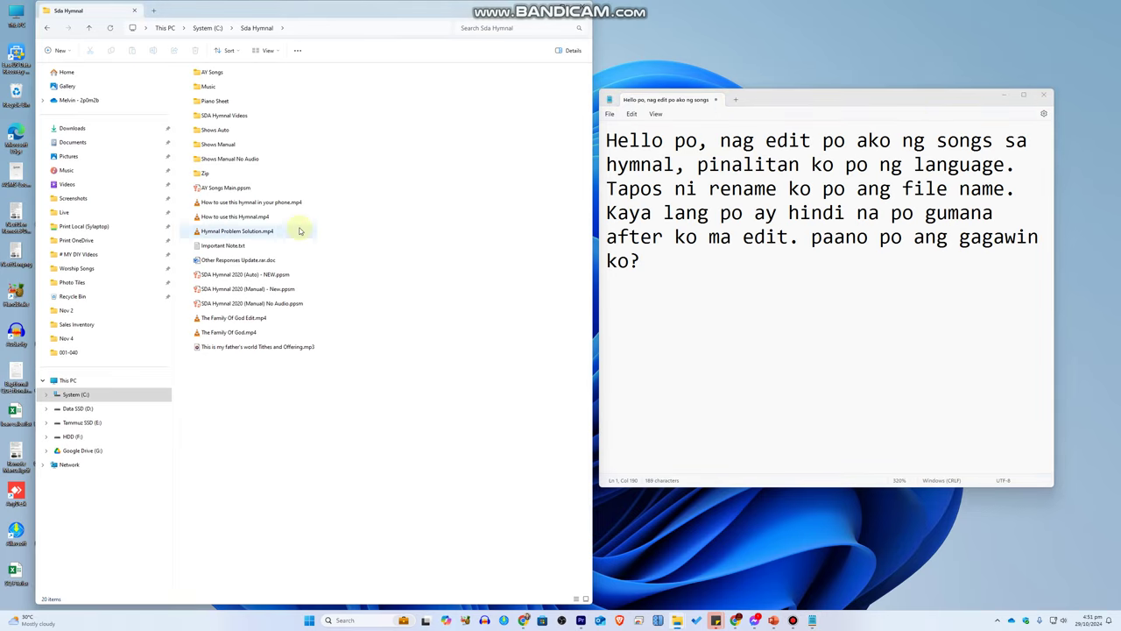
left_click(349, 446)
left_click(212, 146)
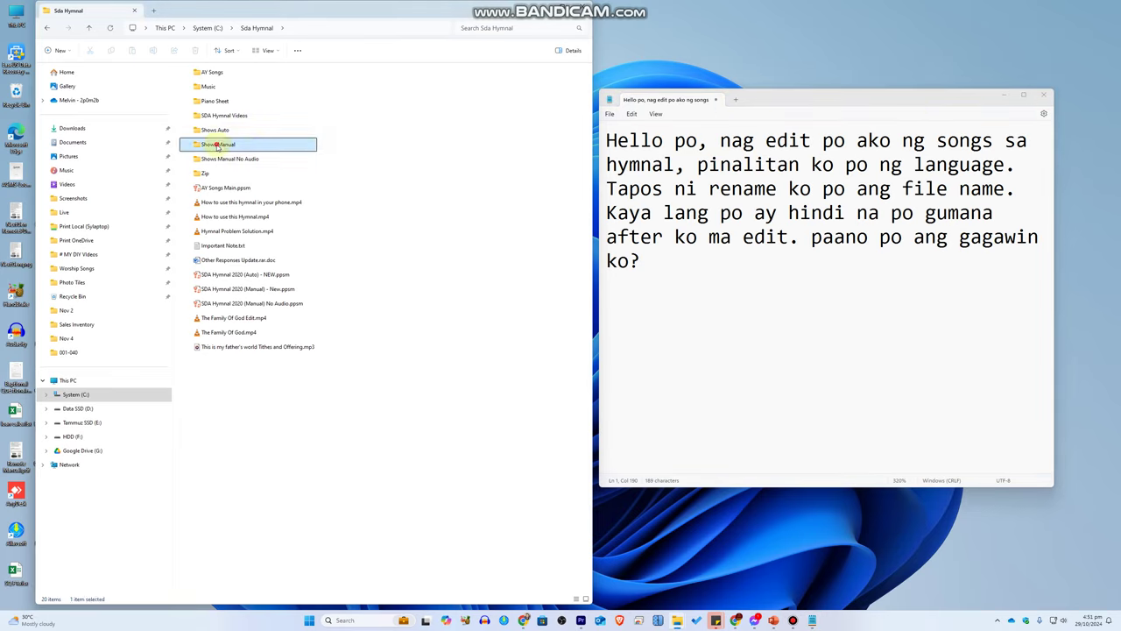
mouse_move(218, 145)
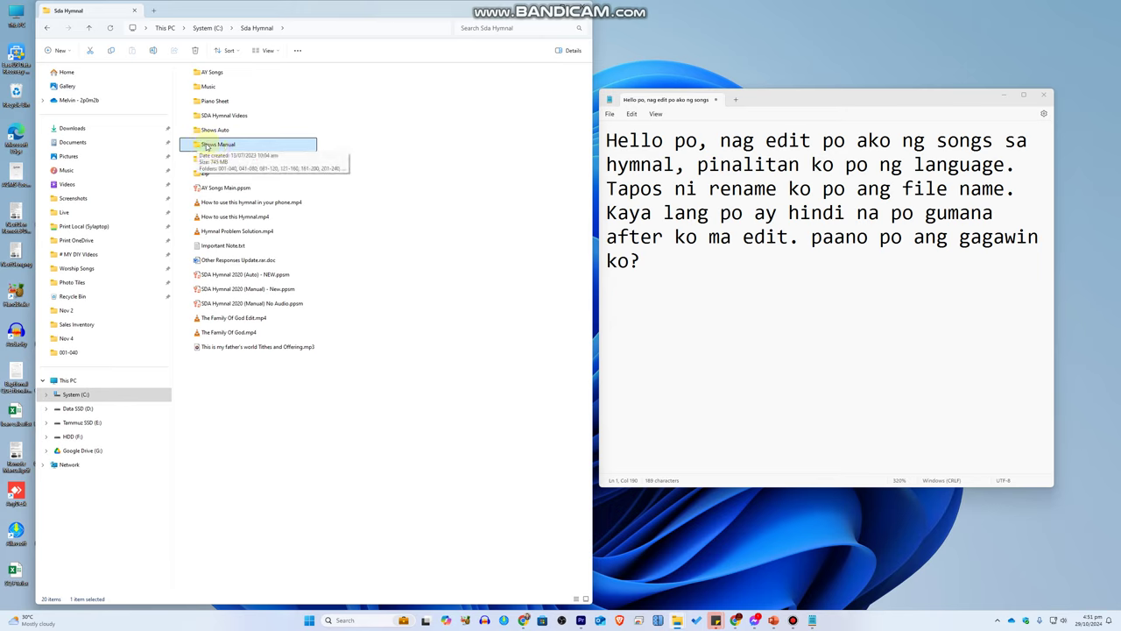
Open Shows Manual > 001-040 and start renaming the '002 - O Sambahin ang Pangalan' file.
double_click(200, 145)
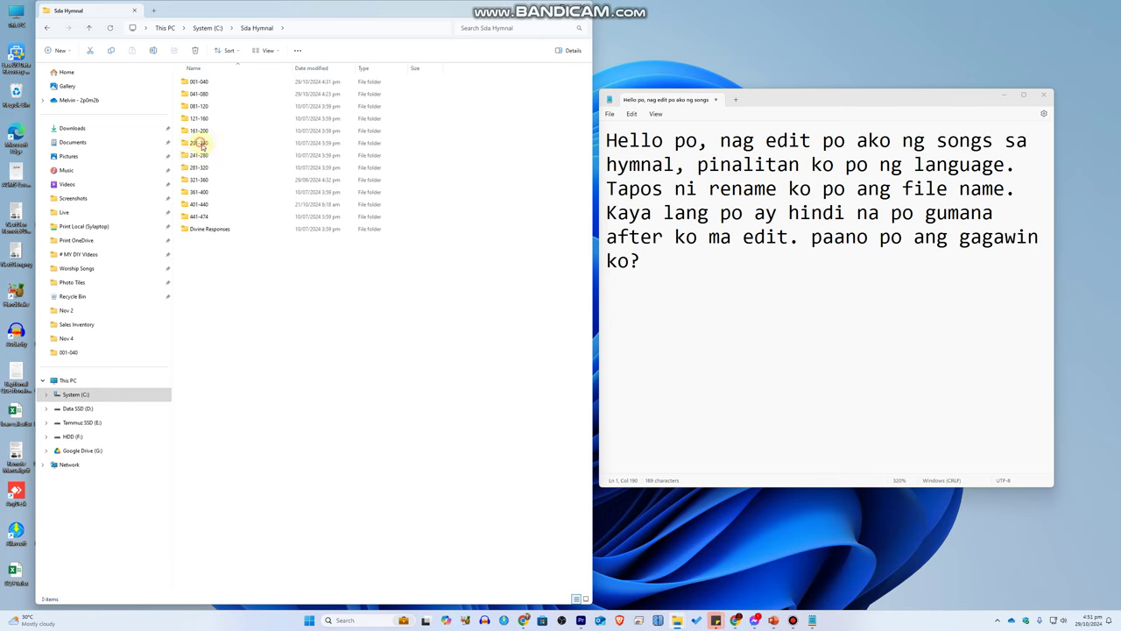
double_click(198, 81)
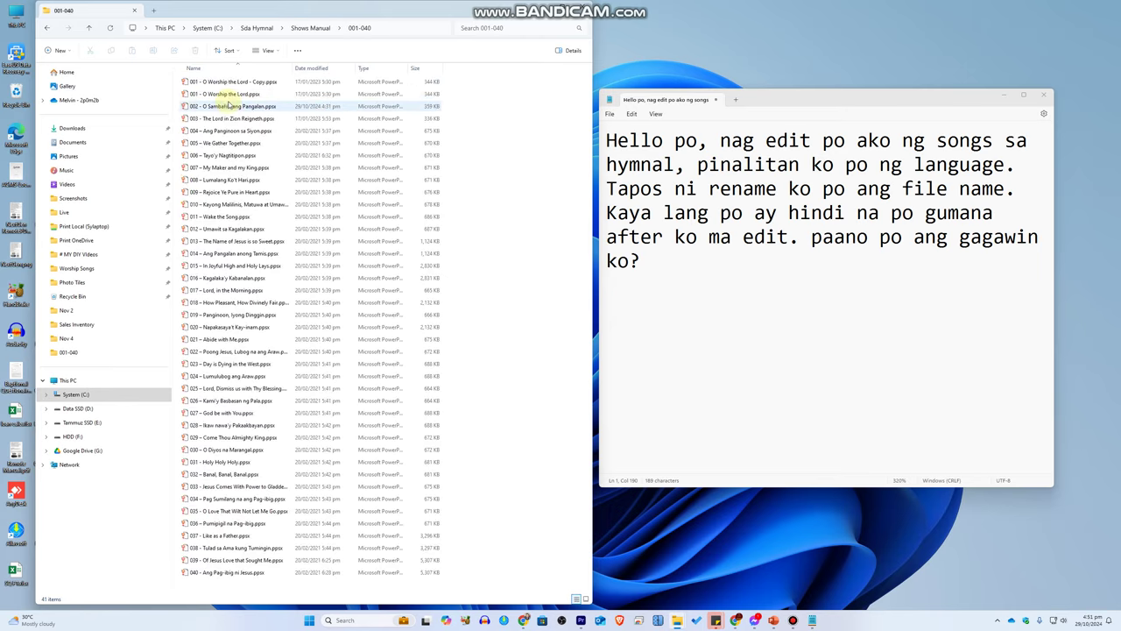
left_click(237, 96)
left_click(269, 106)
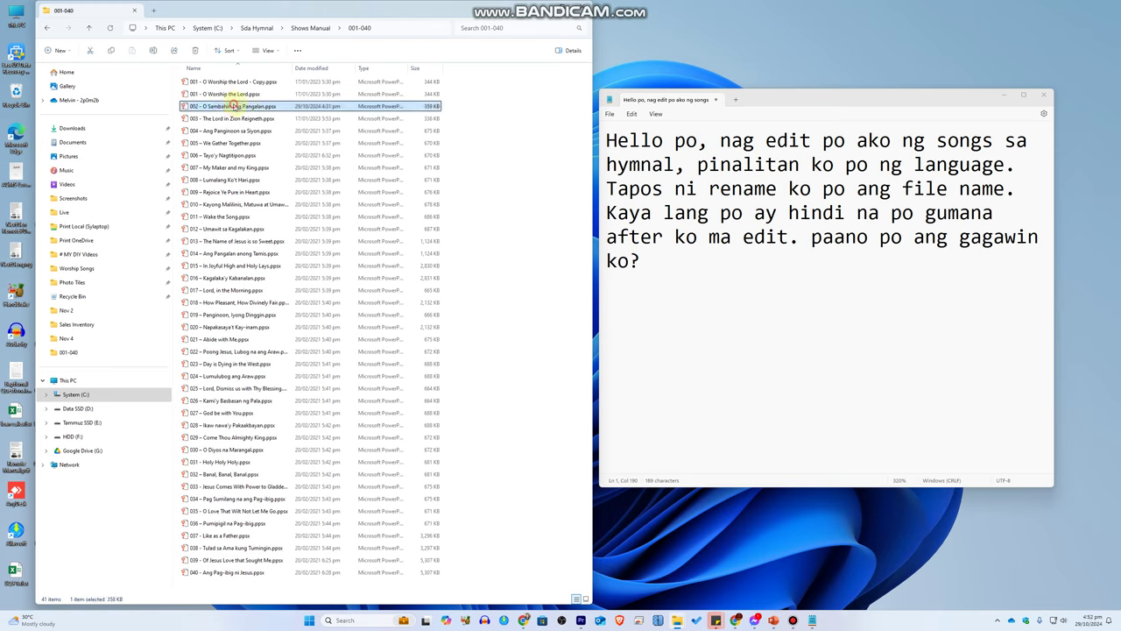
key("F2")
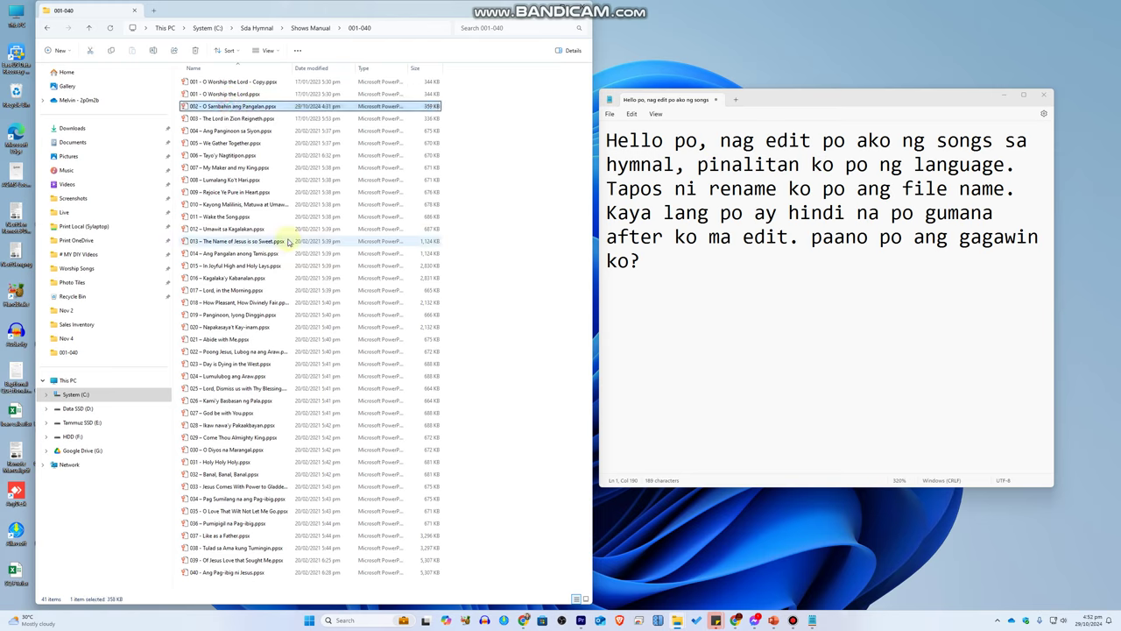
key("Return")
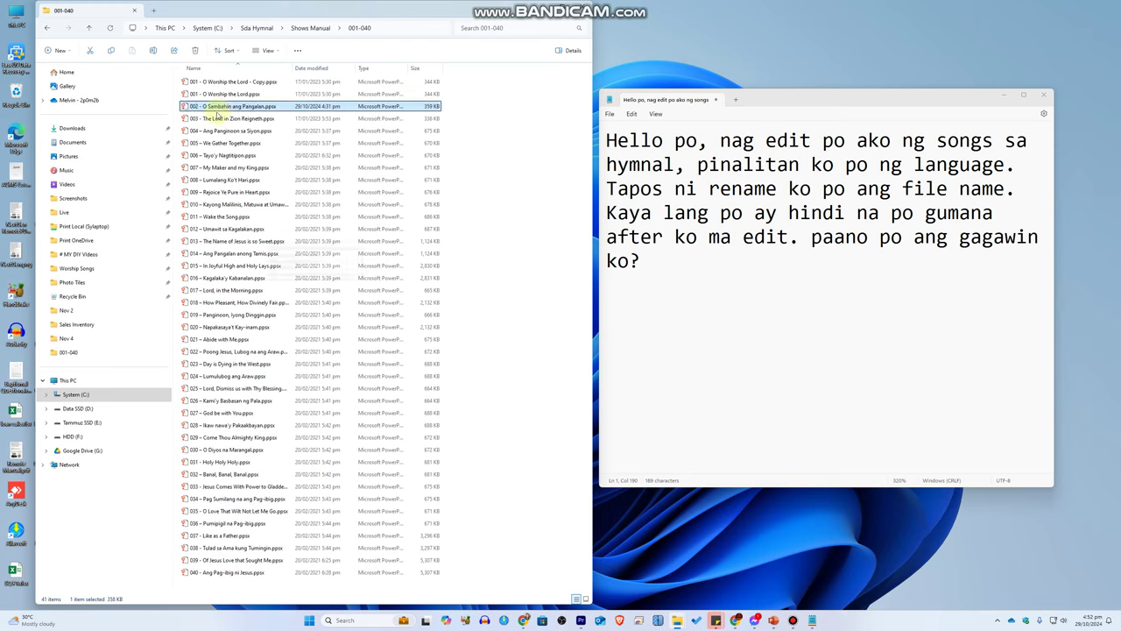
key("F2")
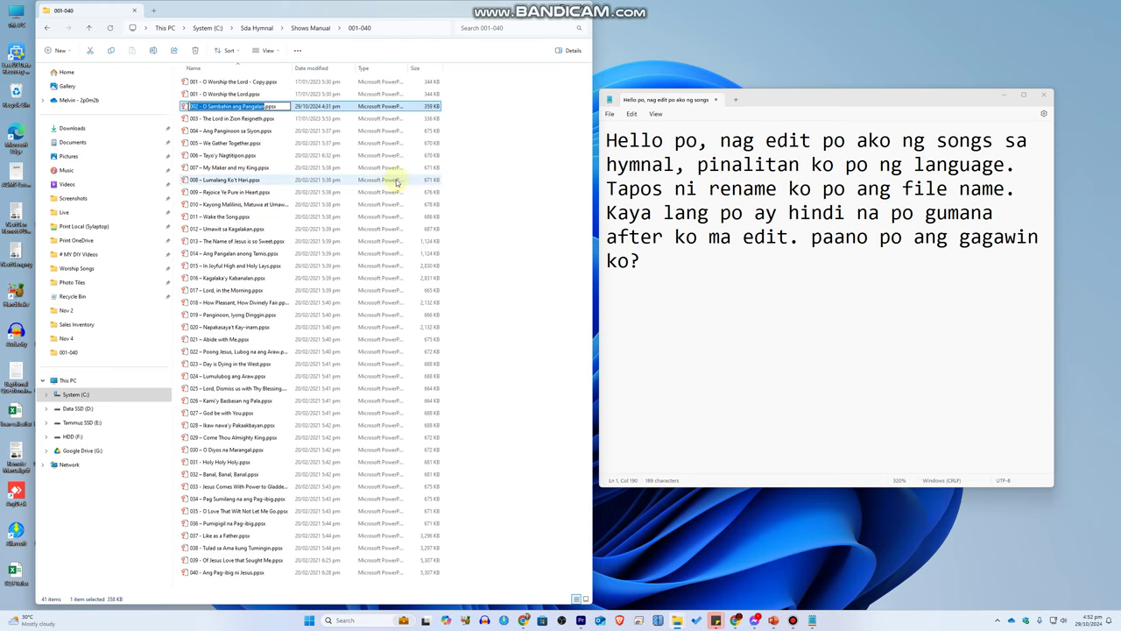
Paste the name '002 - O Sambahin ang Pangalan' into the Notepad note.
left_click(735, 359)
type("002 - O Sambahin ang Pangalan")
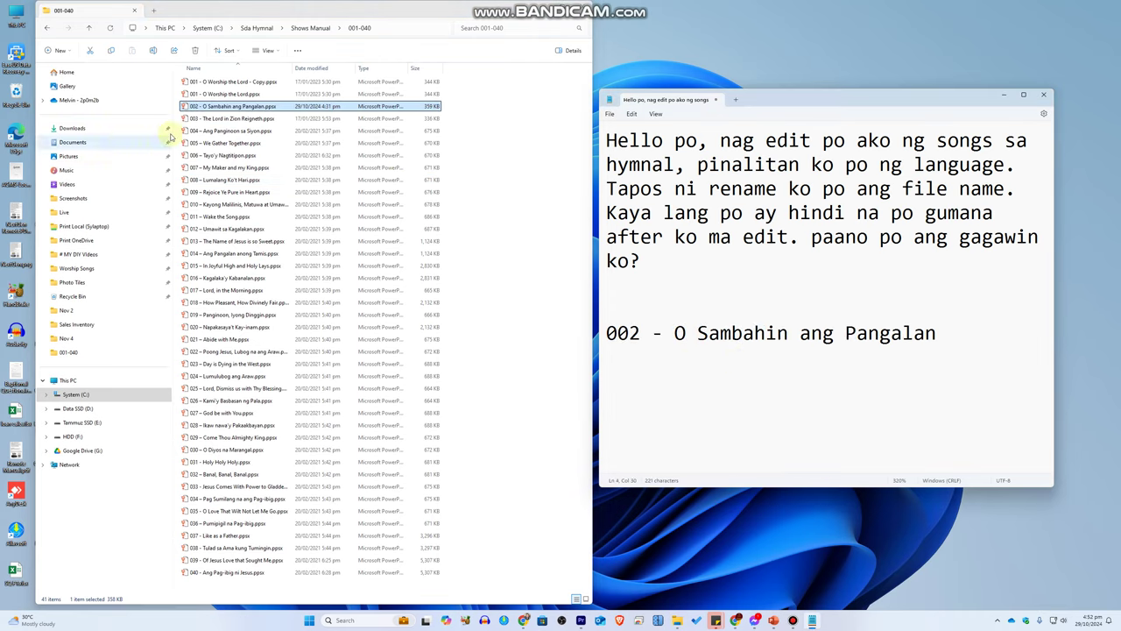
left_click(263, 106)
Rename the 002 song file to '002 - BICOLANO.ppsx'.
key("Right")
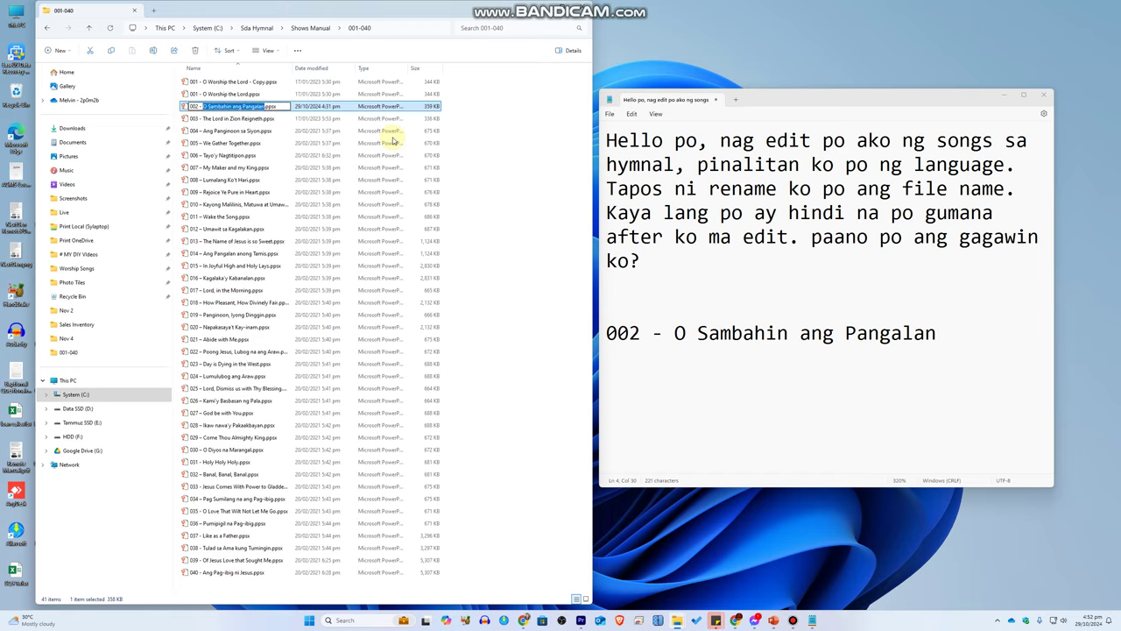
type("BICOLANO")
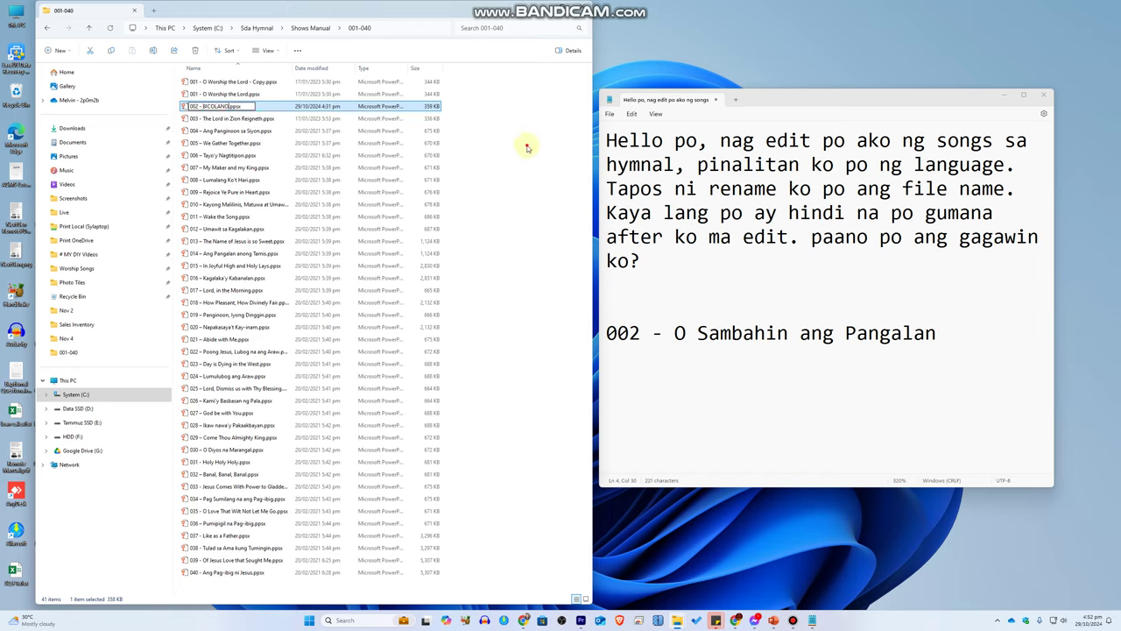
key("Return")
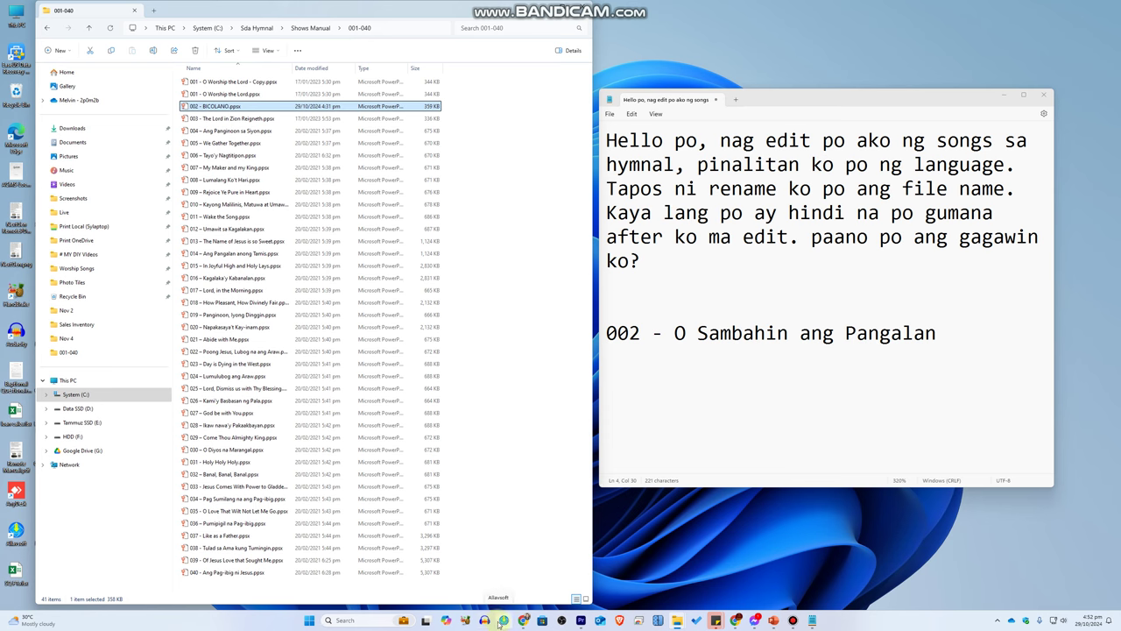
key("super")
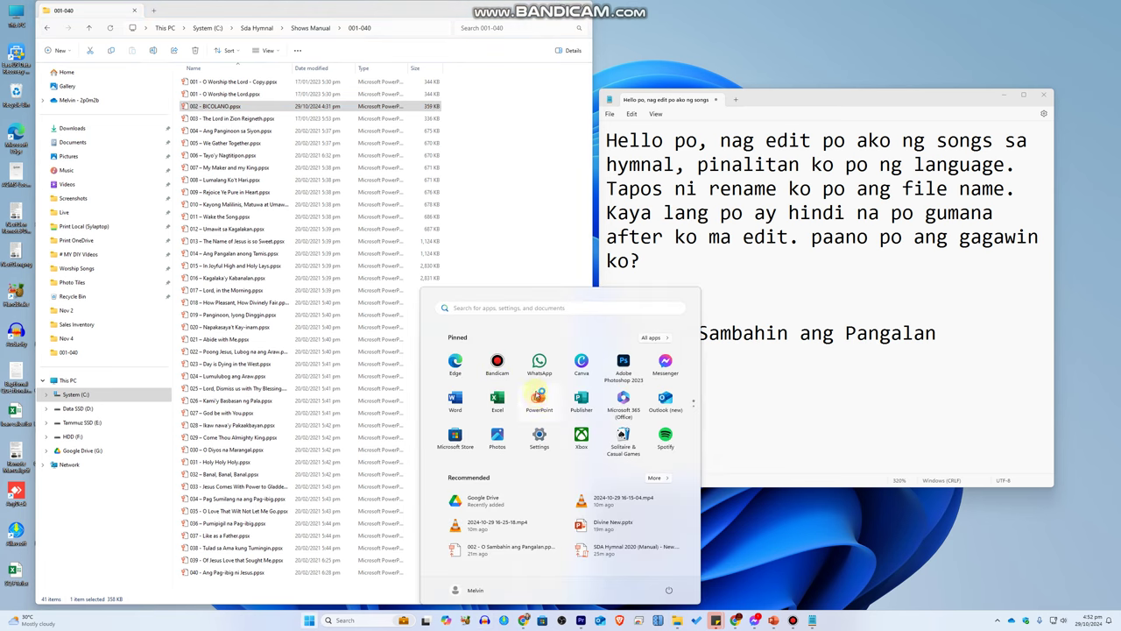
Open '002 - BICOLANO.ppsx' in PowerPoint by dragging it onto the program window.
left_click(539, 398)
left_click_drag(475, 113, 593, 37)
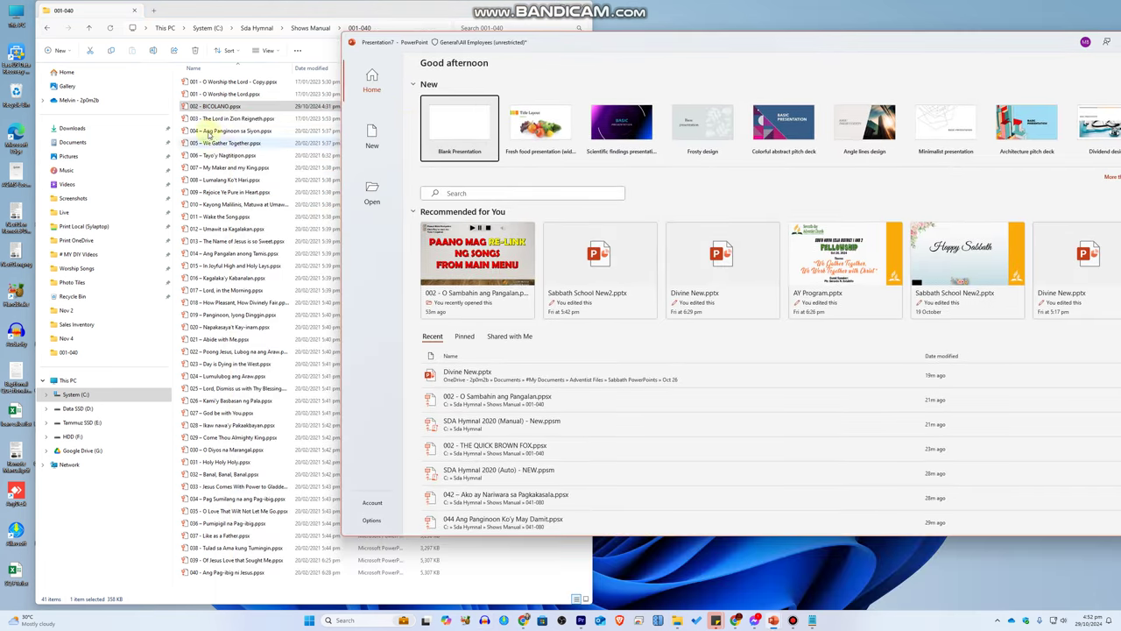
left_click_drag(210, 106, 692, 293)
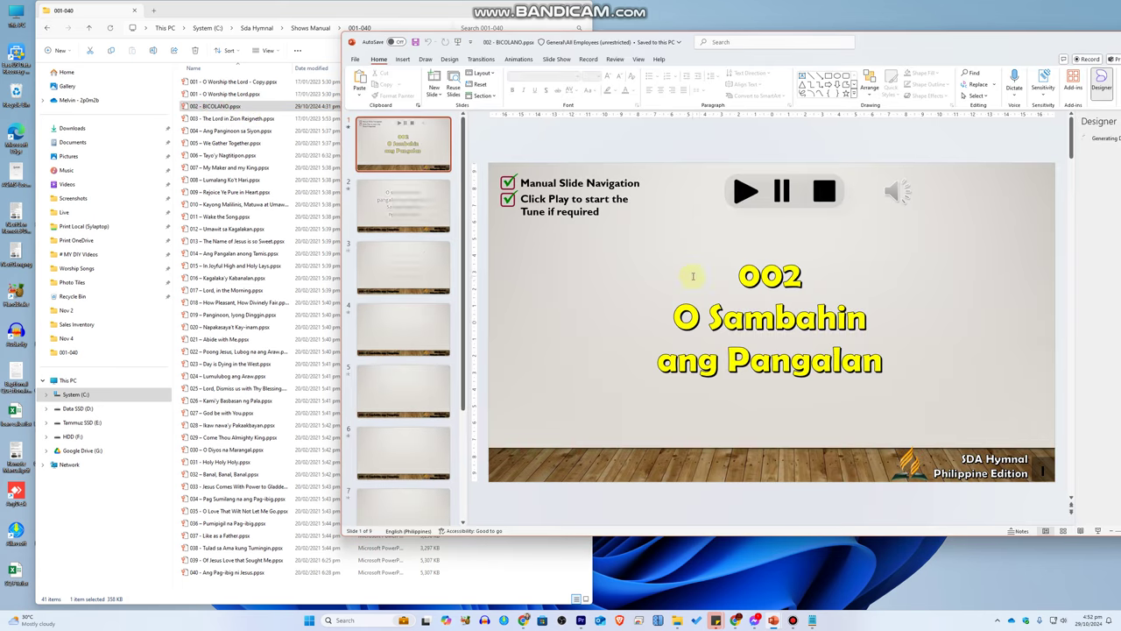
Add a new title line 'BIKOLANO AKO' below 'ang Pangalan' on the title slide.
left_click(697, 359)
left_click_drag(658, 366, 842, 357)
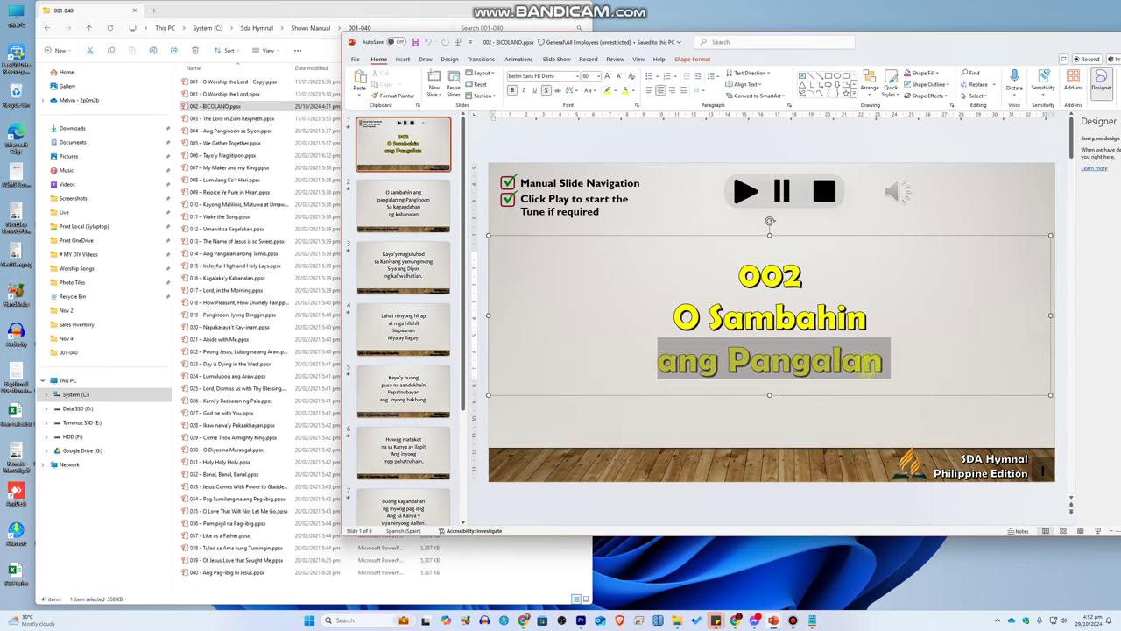
key("End")
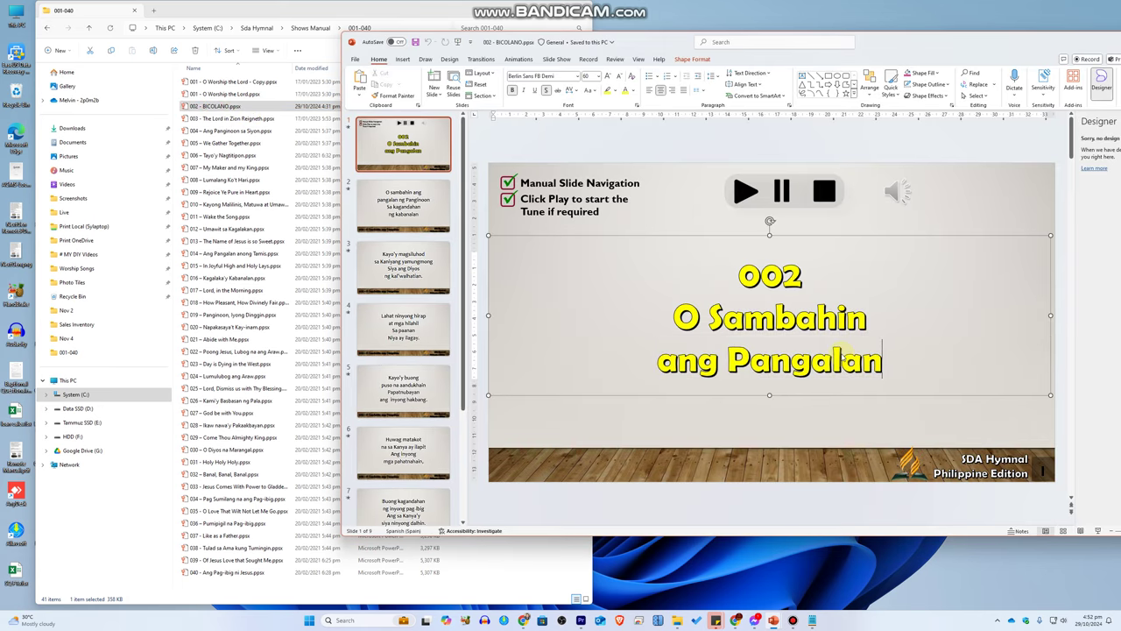
key("Return")
type("bl")
key("BackSpace")
key("BackSpace")
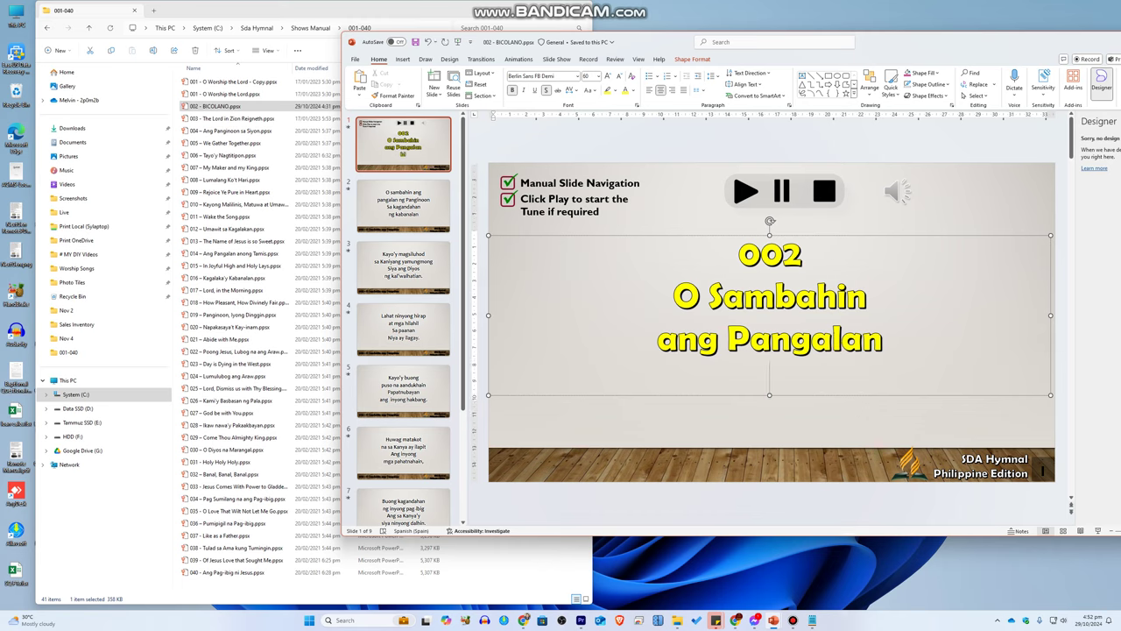
type("BIKOLANO")
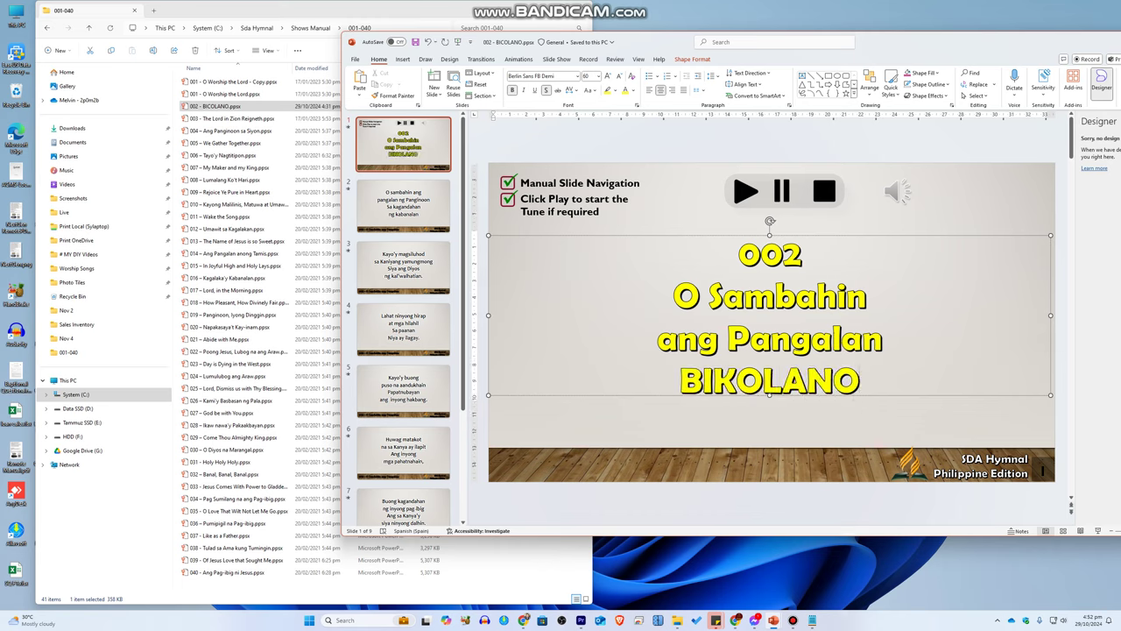
type(" AO")
key("BackSpace")
type("KO")
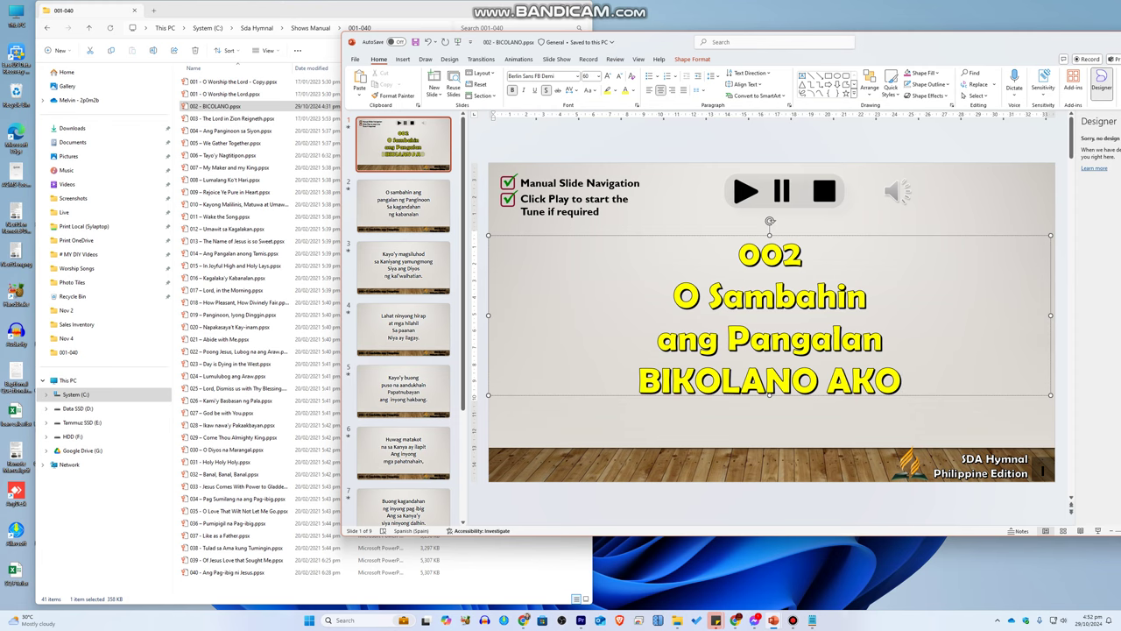
key("shift+Home")
type("002 - O Sambahin ang Pangalan")
scroll(838, 352, "up", 2)
key("ctrl+z")
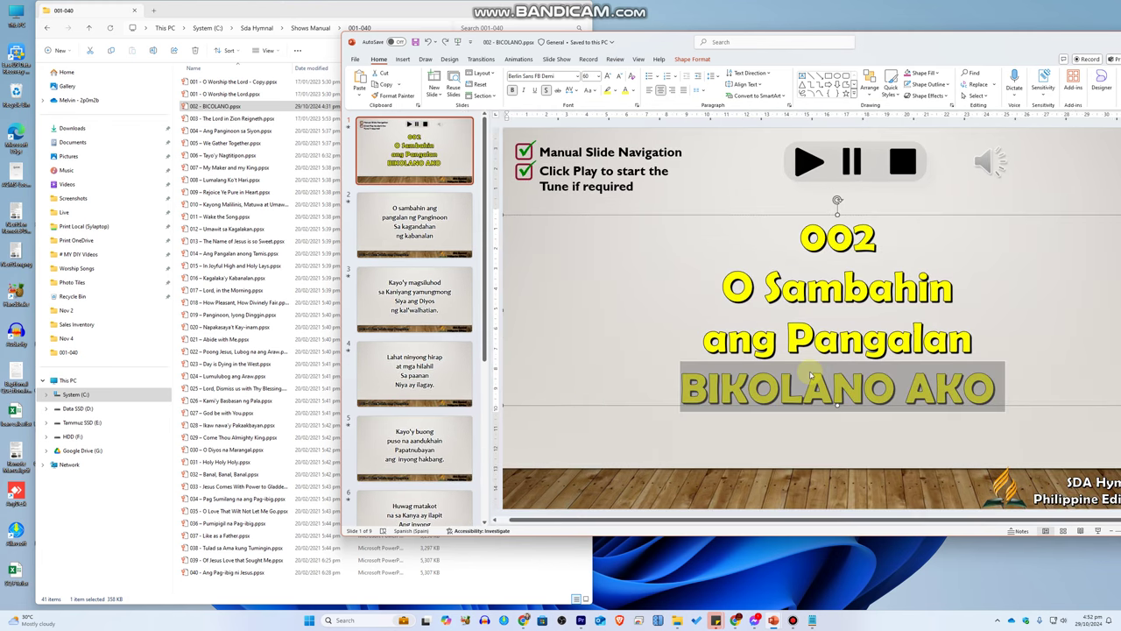
Make the 'BIKOLANO AKO' line red.
left_click(632, 91)
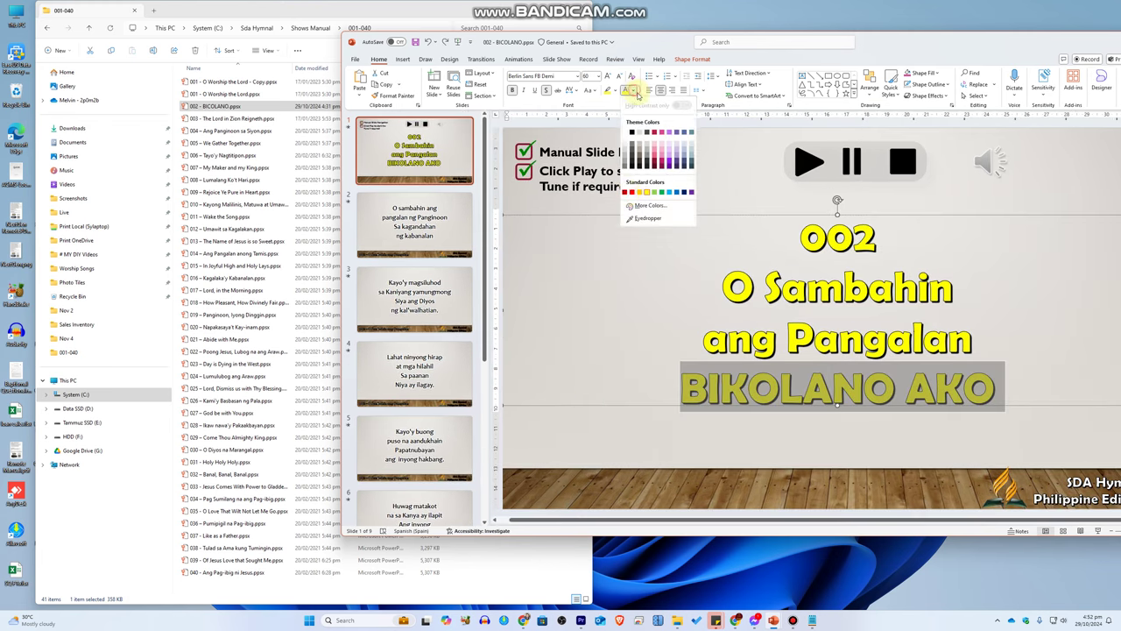
left_click(638, 189)
left_click(979, 257)
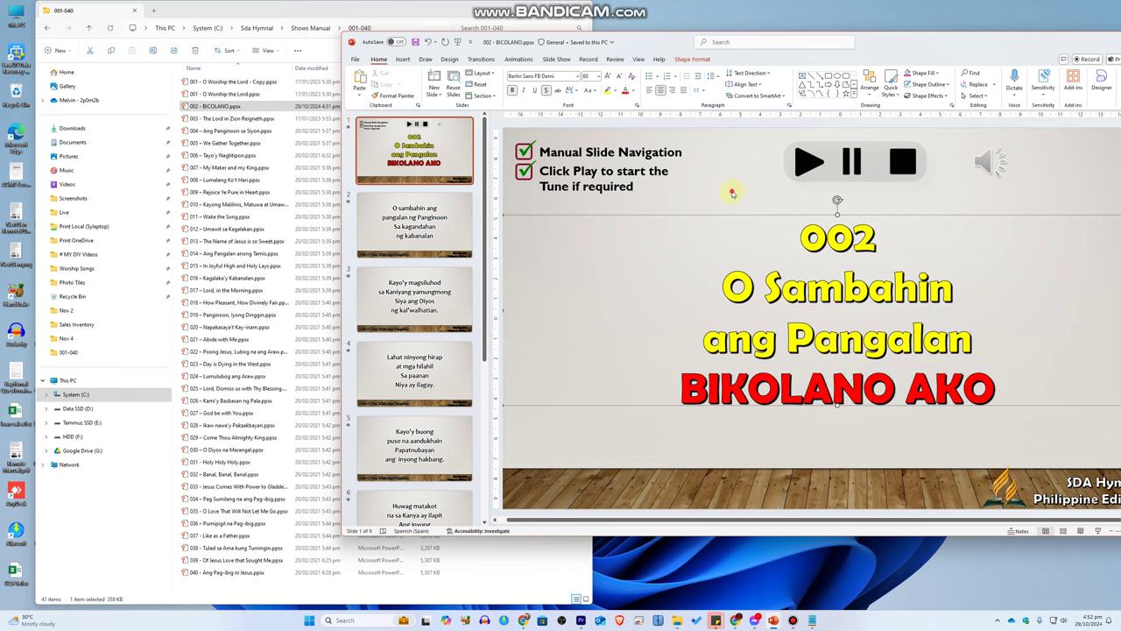
left_click(731, 190)
left_click_drag(792, 59, 527, 52)
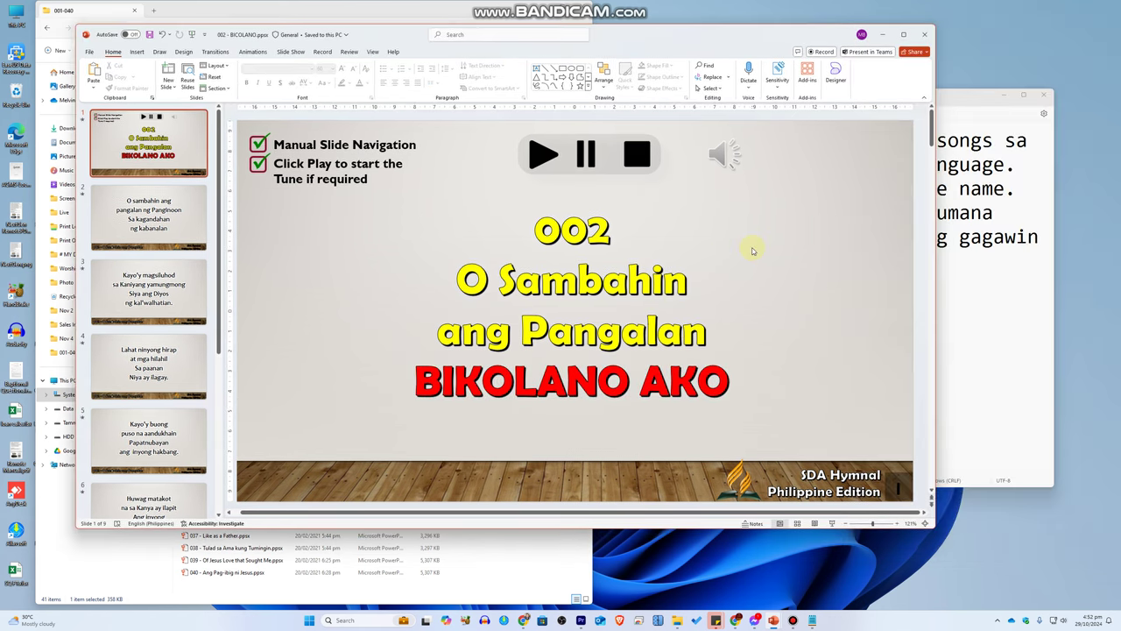
Save and close the song presentation, then go up to the Sda Hymnal folder.
left_click(150, 34)
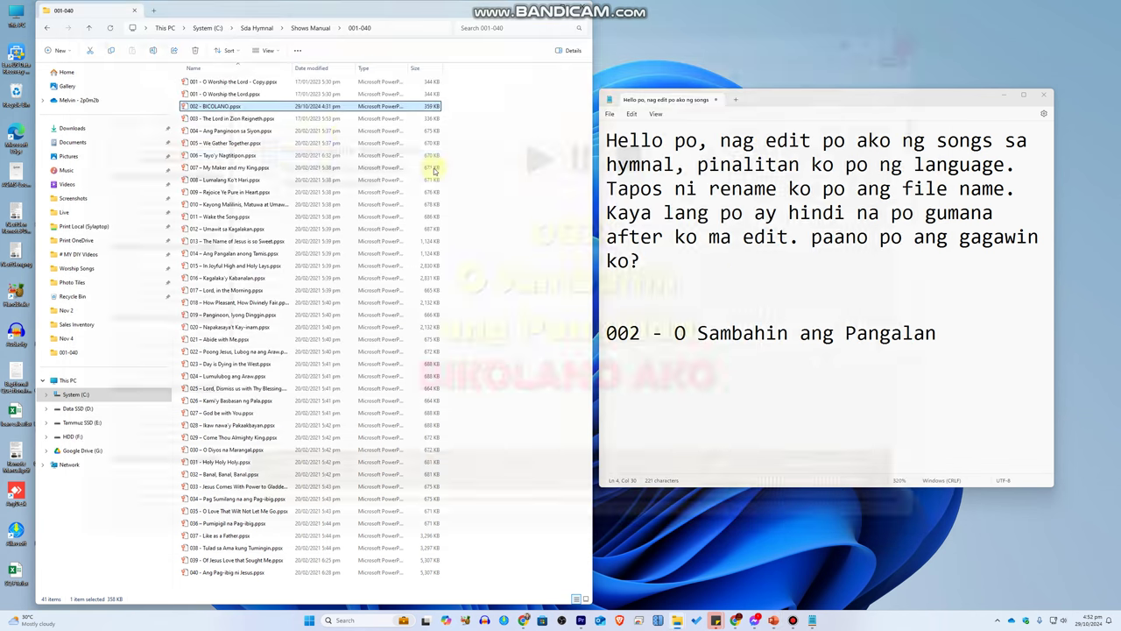
left_click(924, 34)
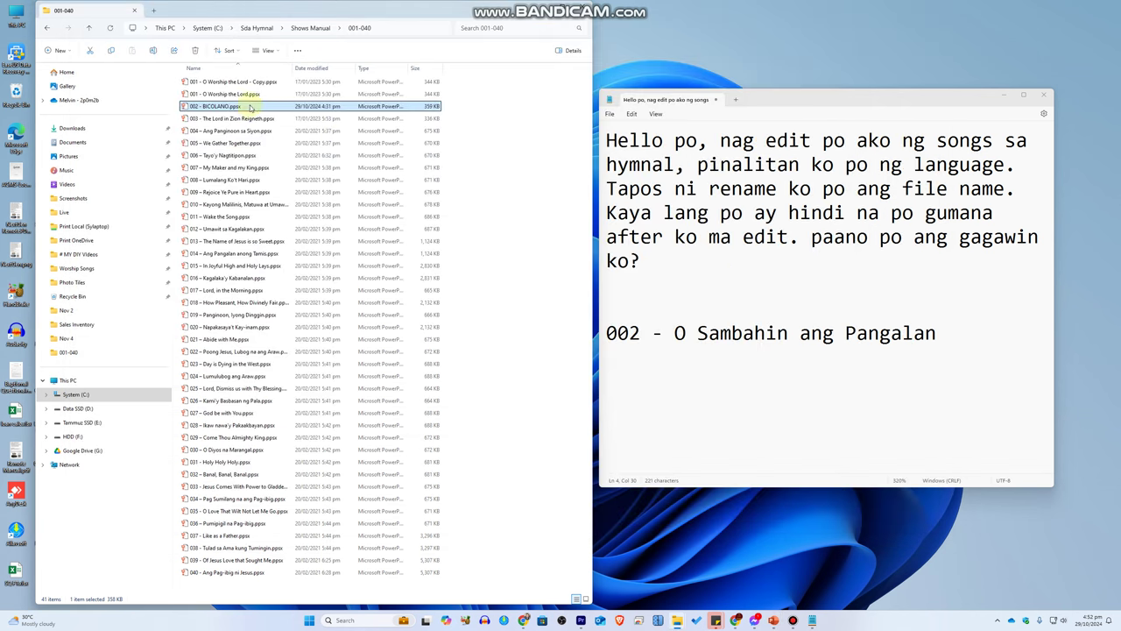
left_click(524, 322)
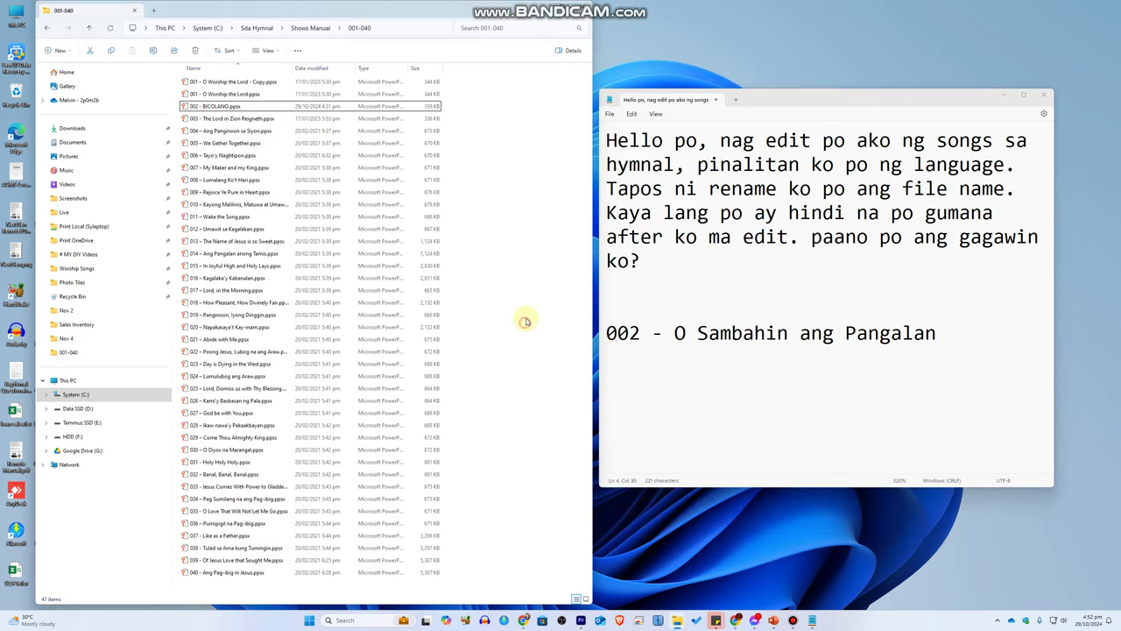
left_click(89, 28)
left_click(88, 28)
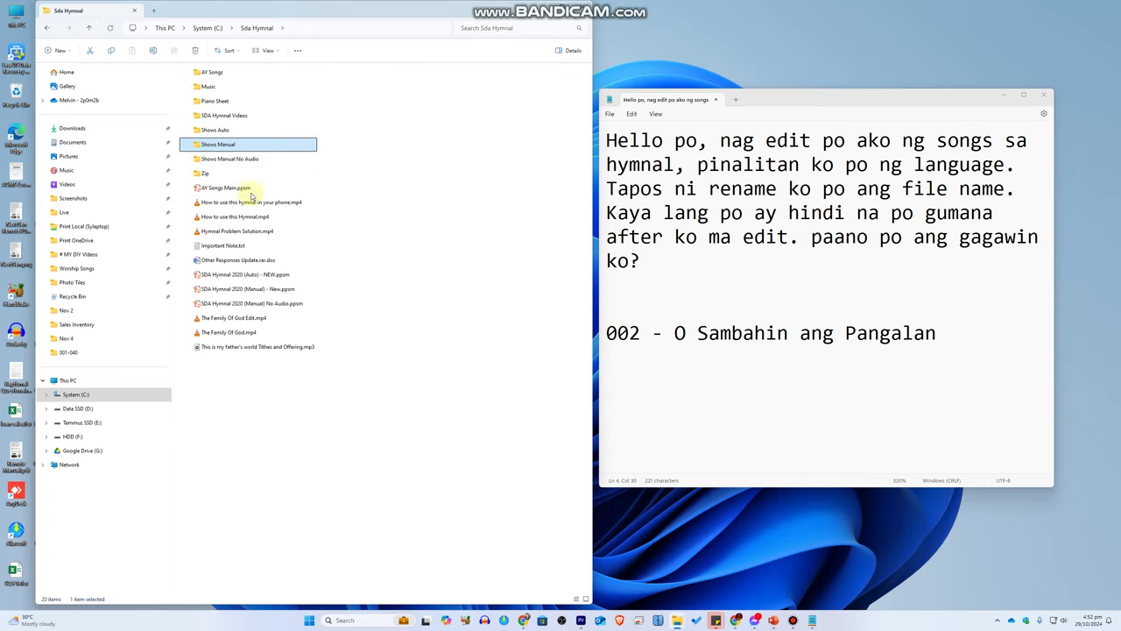
Open 'SDA Hymnal 2020 (Manual) - New.ppsm' in PowerPoint for editing.
left_click(228, 291)
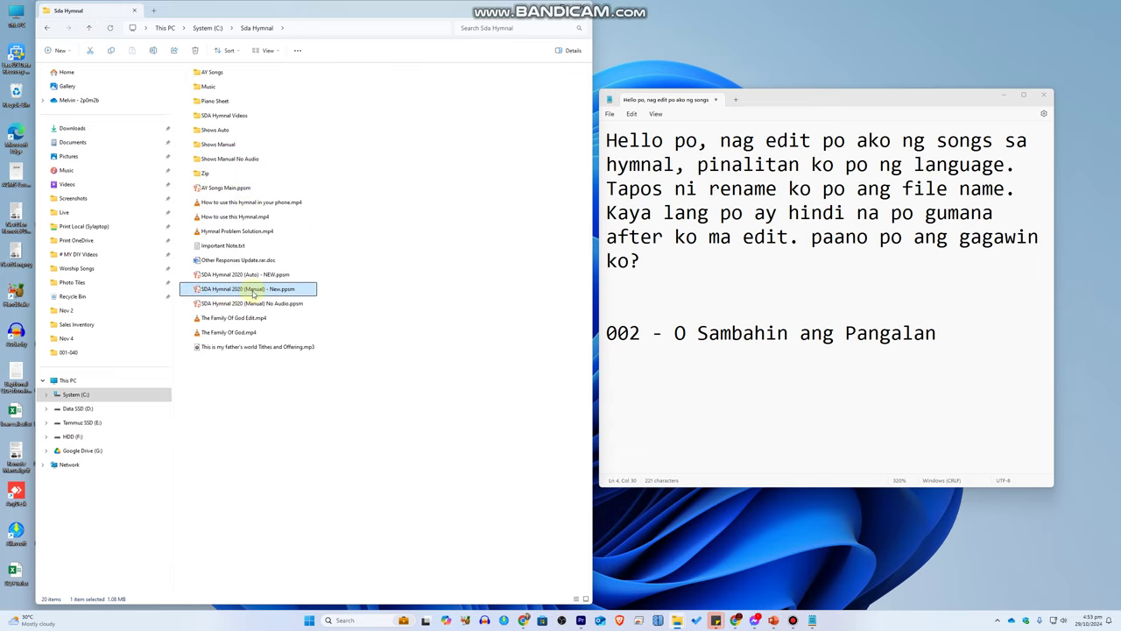
key("super")
left_click(537, 396)
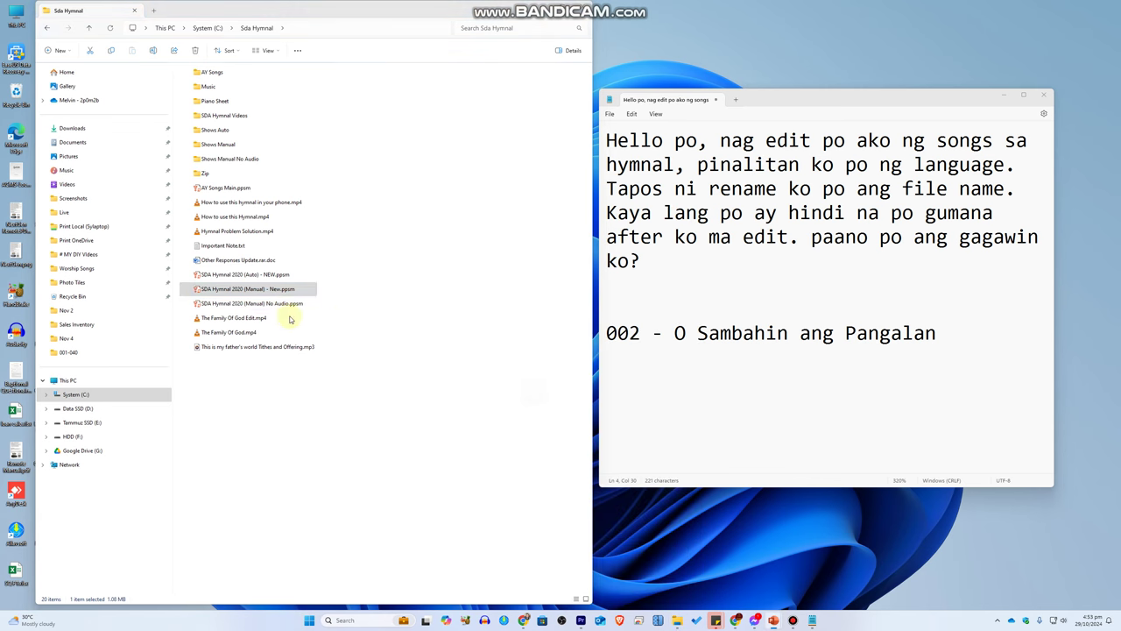
left_click(511, 430)
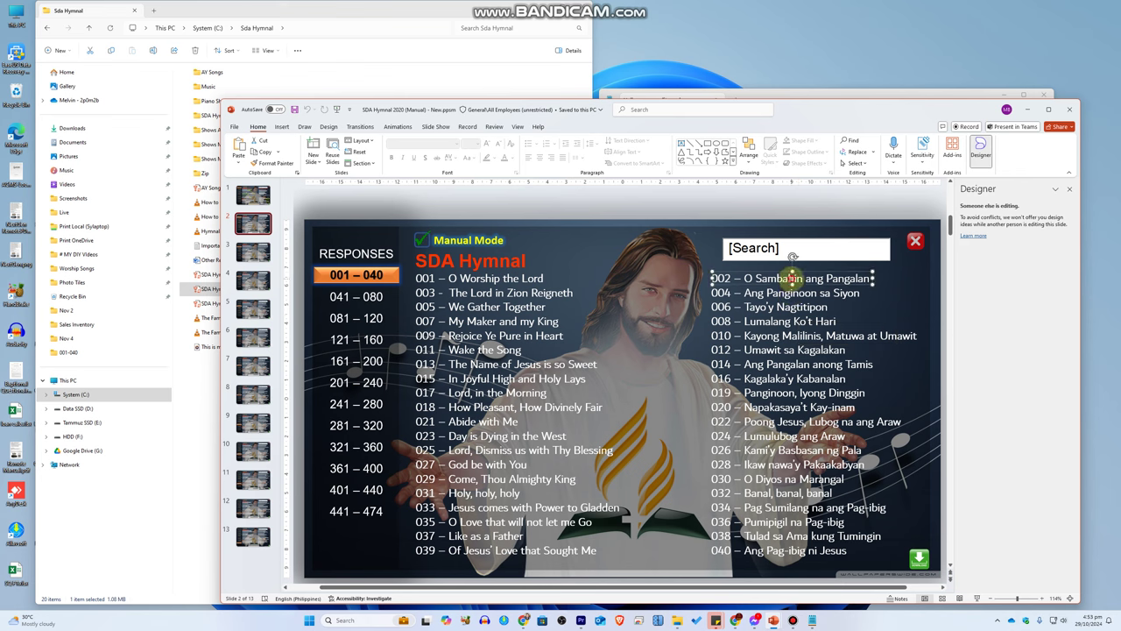
Replace 'O Sambahin ang Pangalan' with 'BICOLANO AKO' in menu entry 002.
left_click(774, 200)
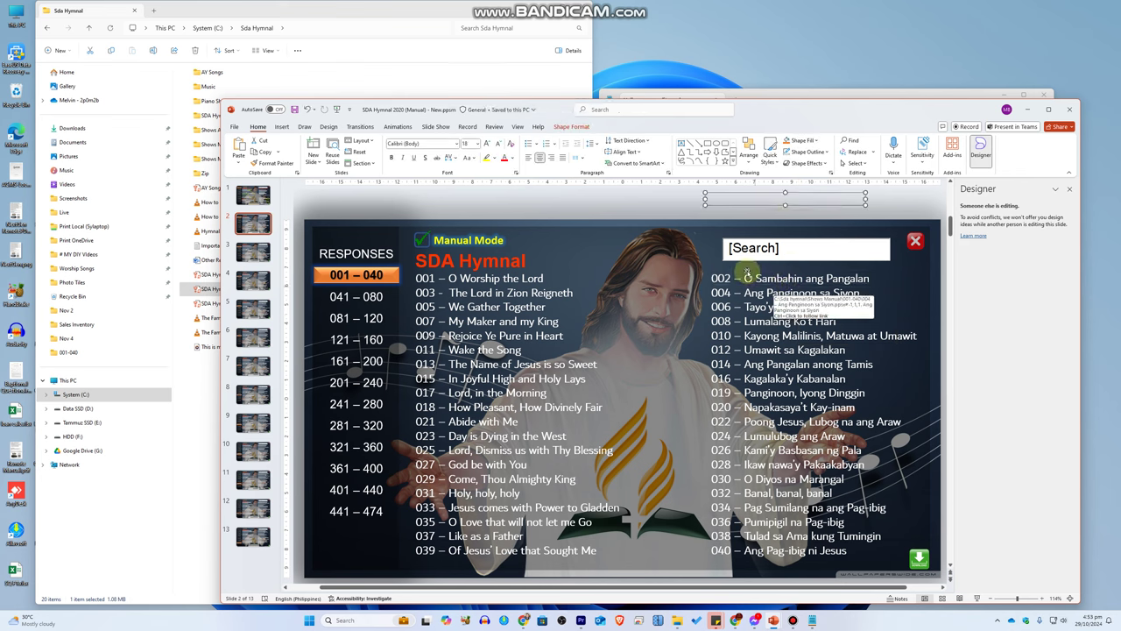
left_click(776, 282)
left_click(784, 282)
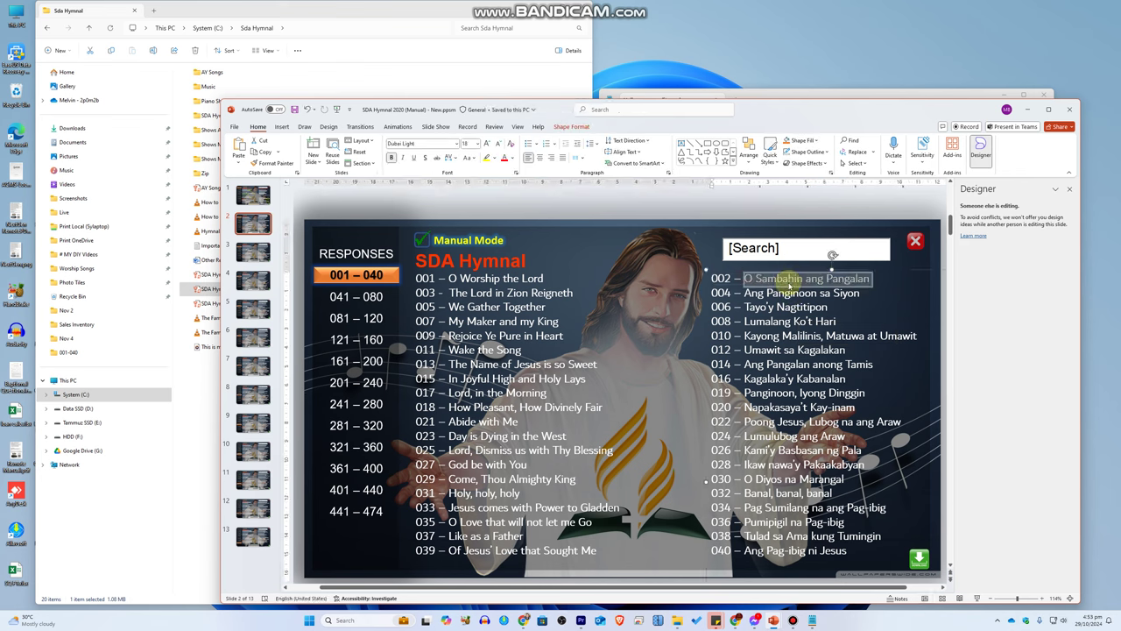
type("BICOLANO AKO")
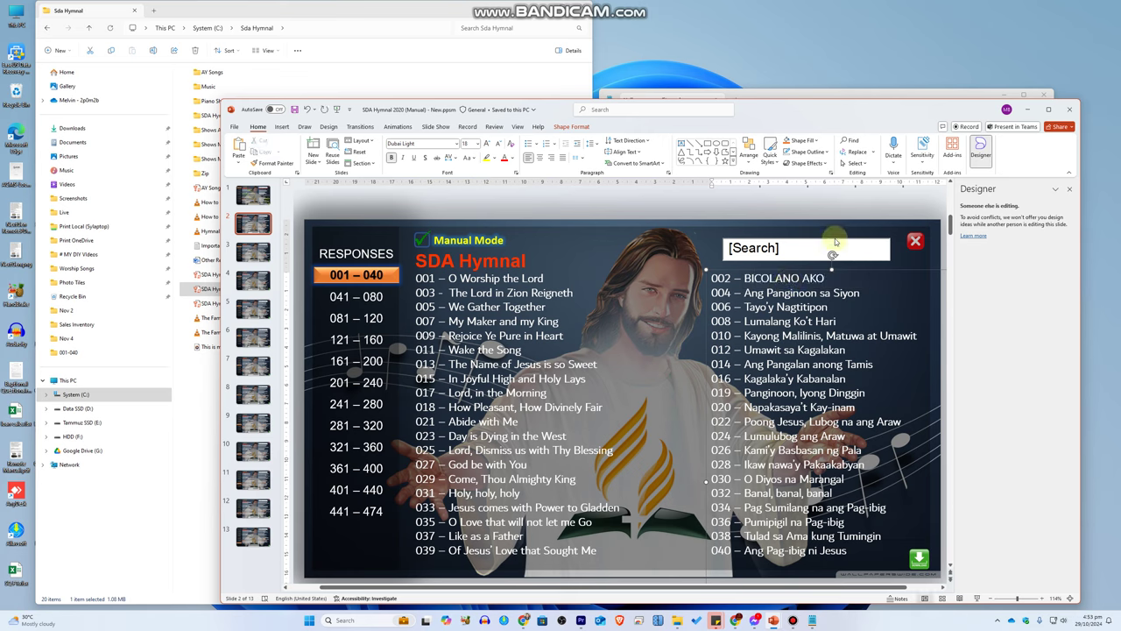
left_click(841, 246)
left_click(794, 215)
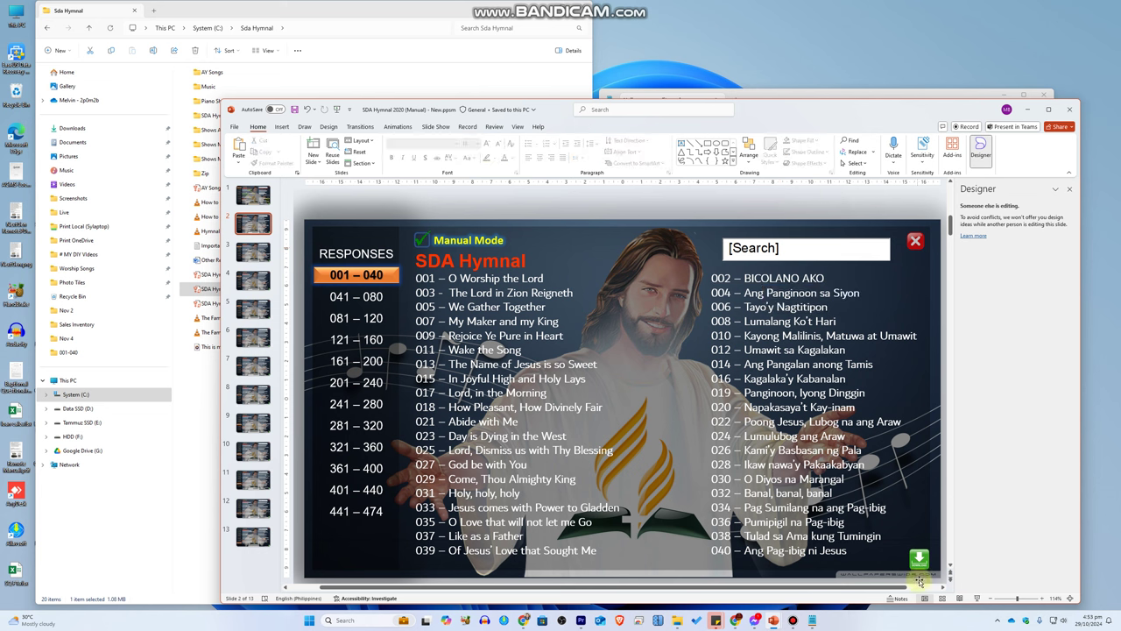
key("shift+F5")
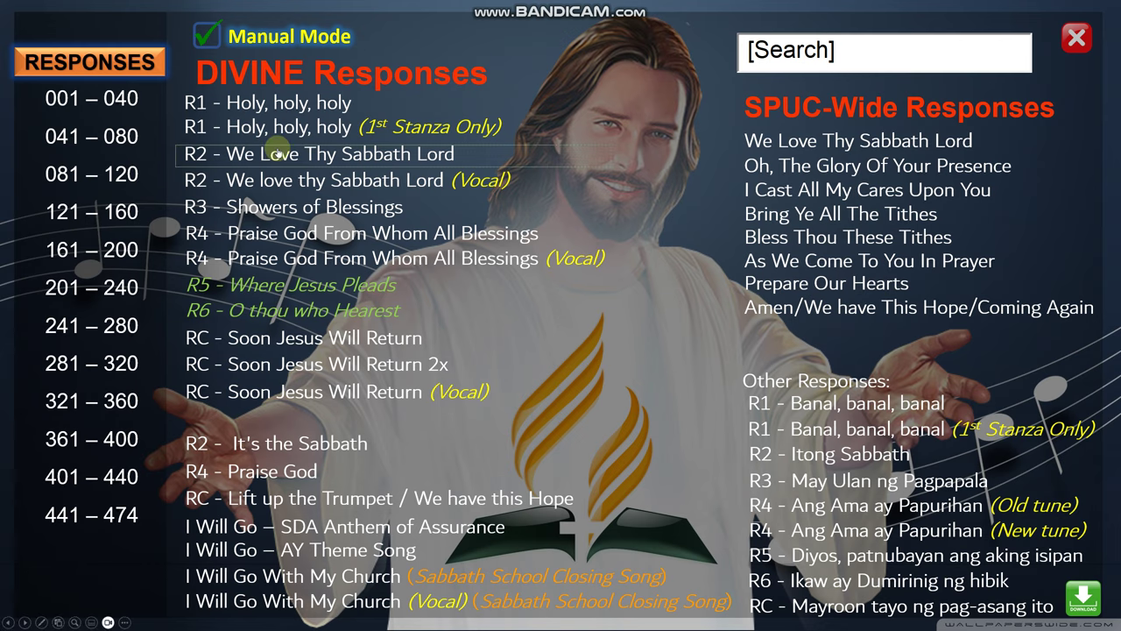
left_click(93, 98)
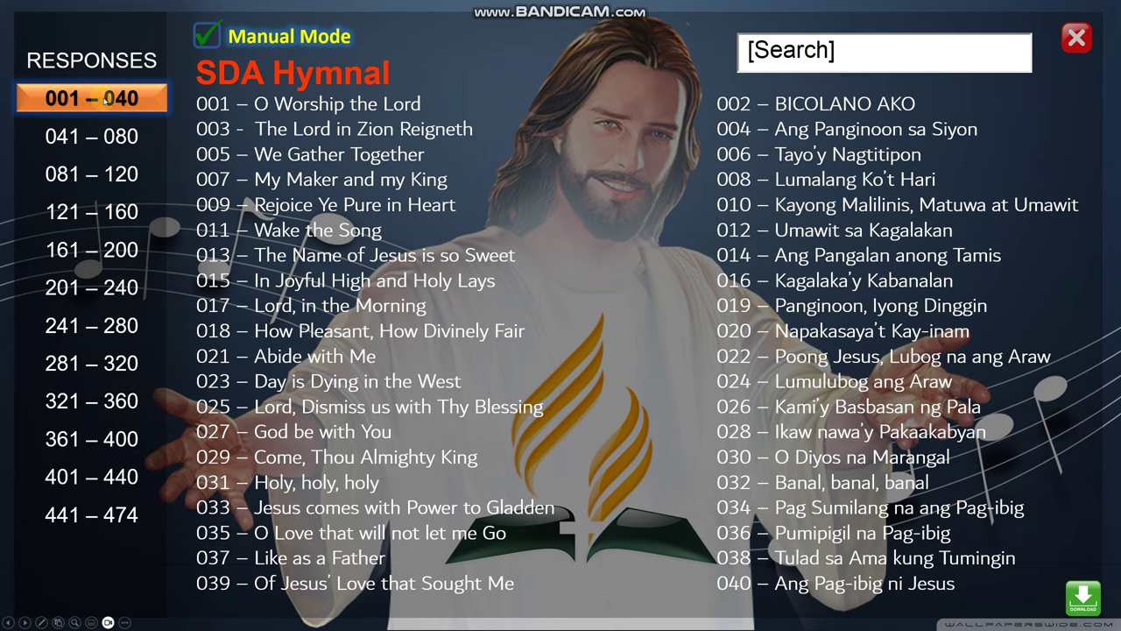
left_click(817, 104)
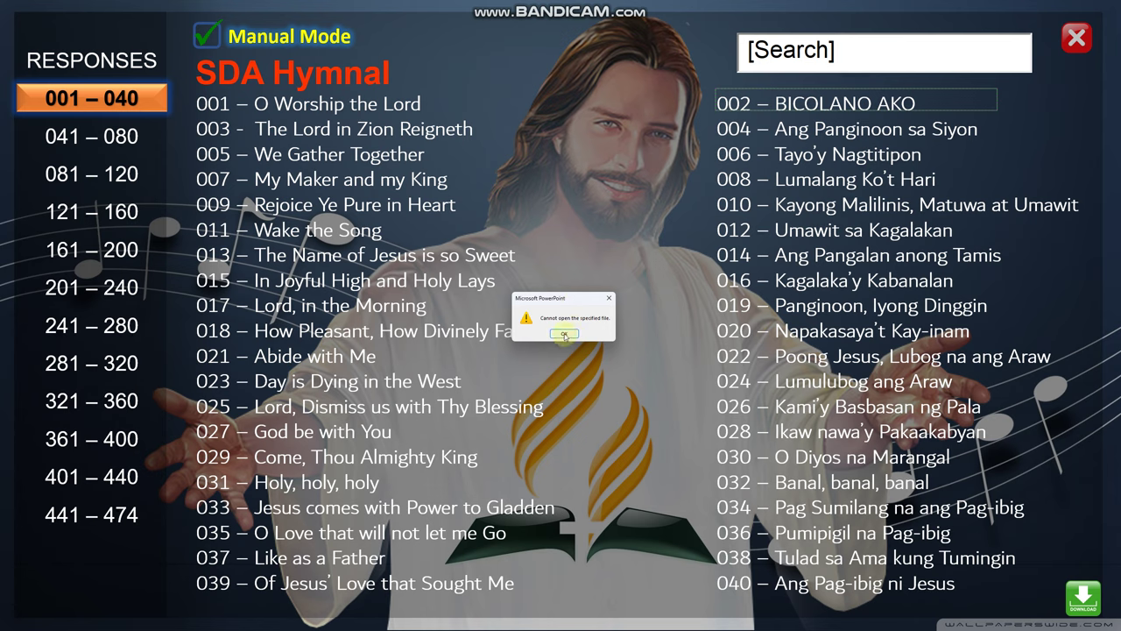
left_click(565, 334)
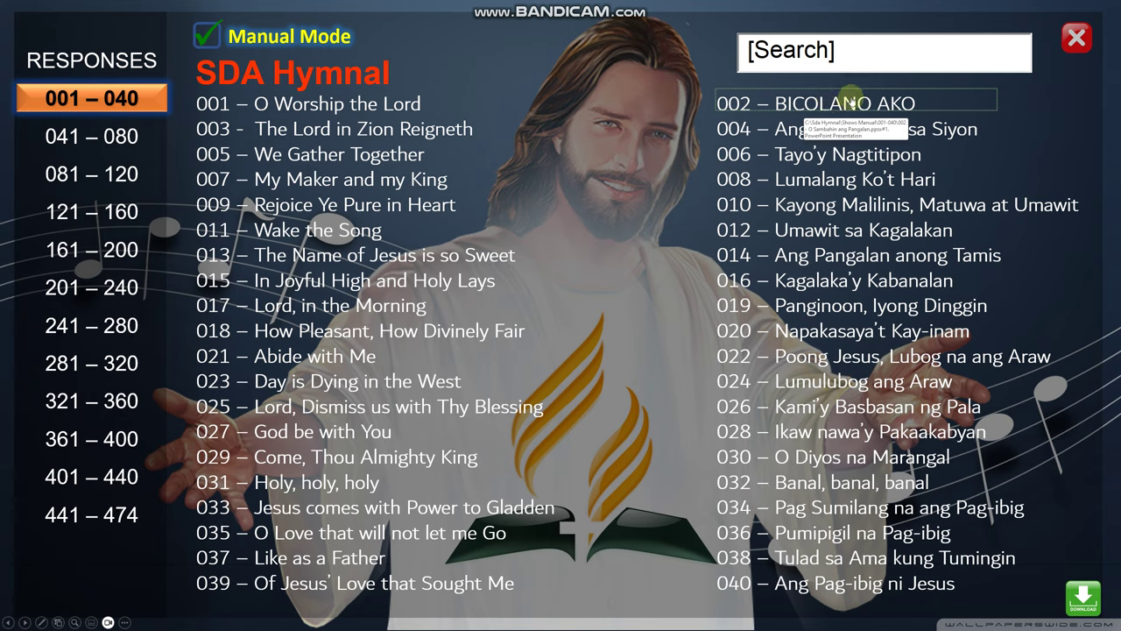
left_click(1076, 37)
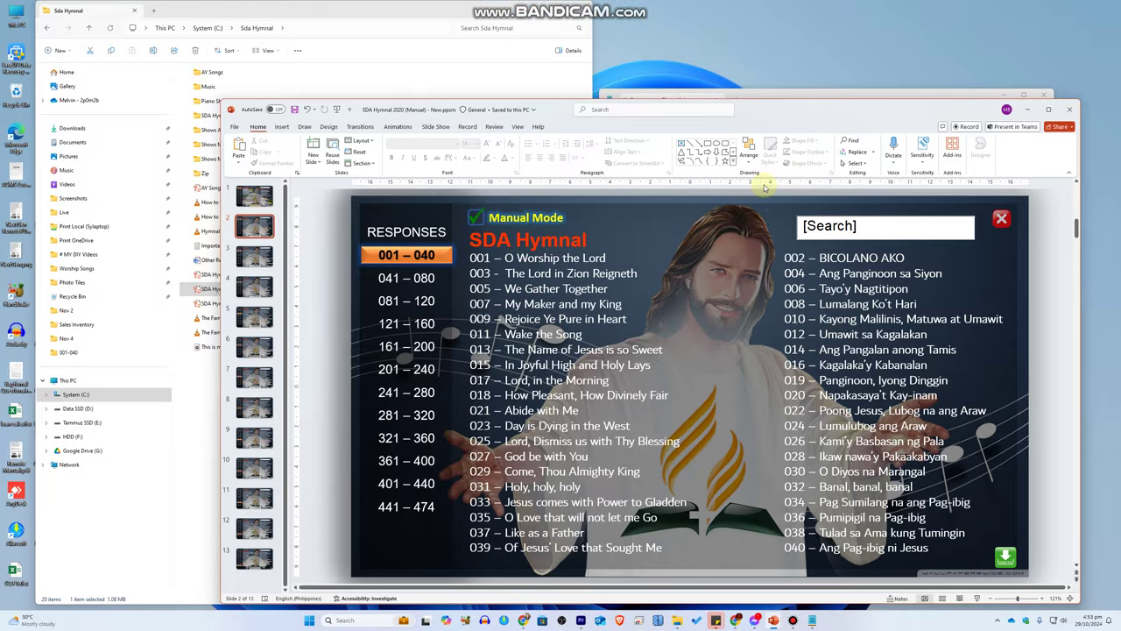
Minimize the song file and set entry 002's link target to Other PowerPoint Presentation.
key("alt+Tab")
key("alt+Tab")
key("alt+Tab")
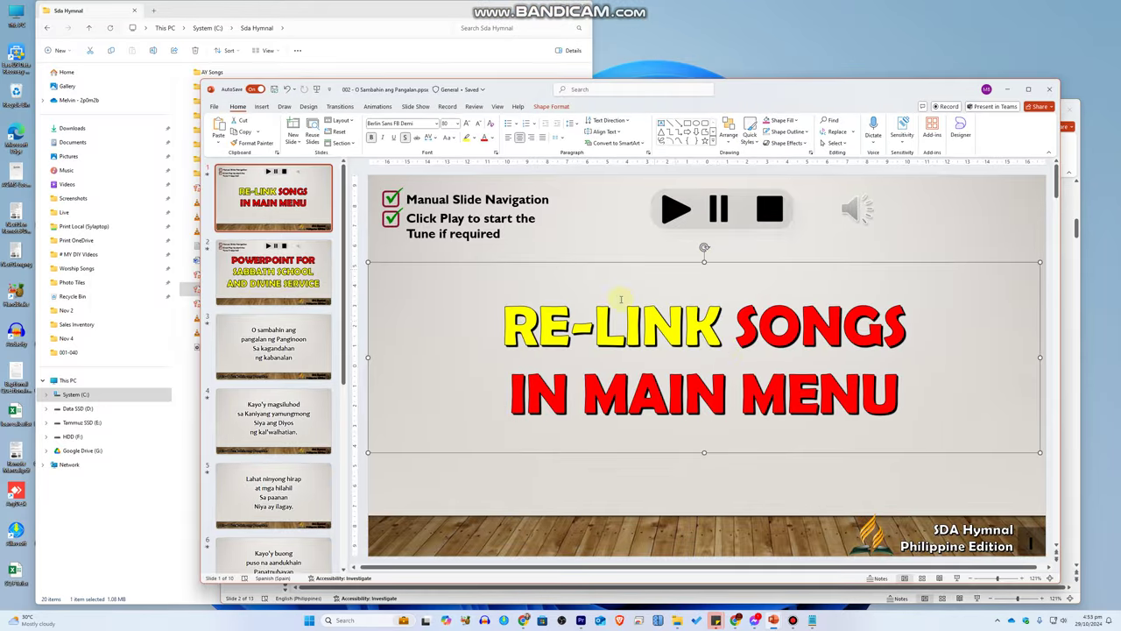
left_click(1007, 89)
left_click(878, 257)
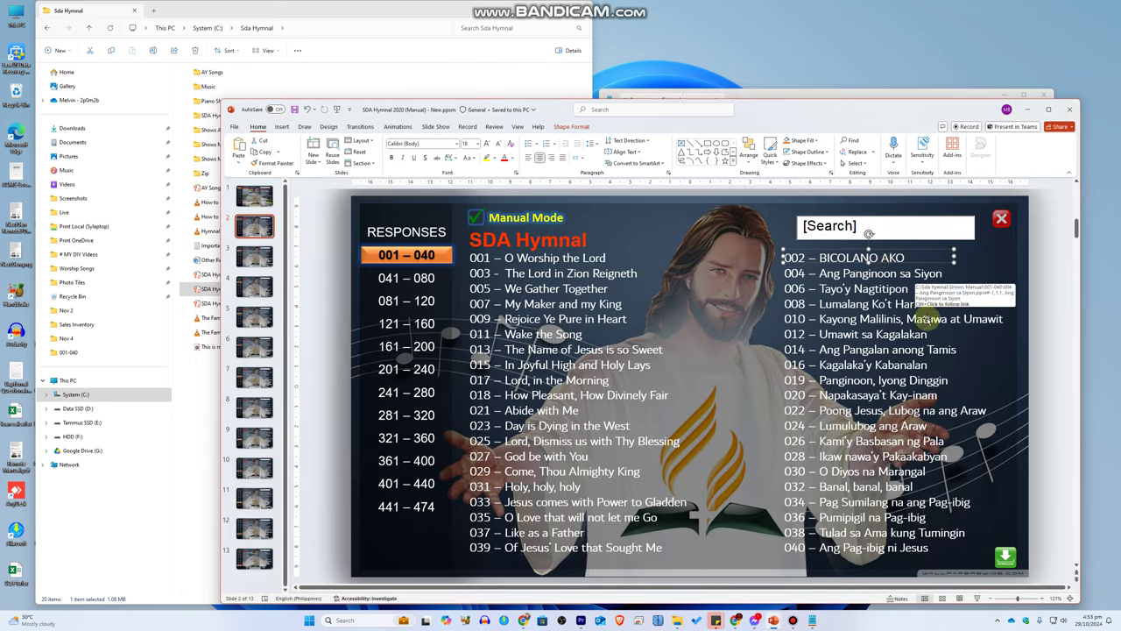
right_click(885, 257)
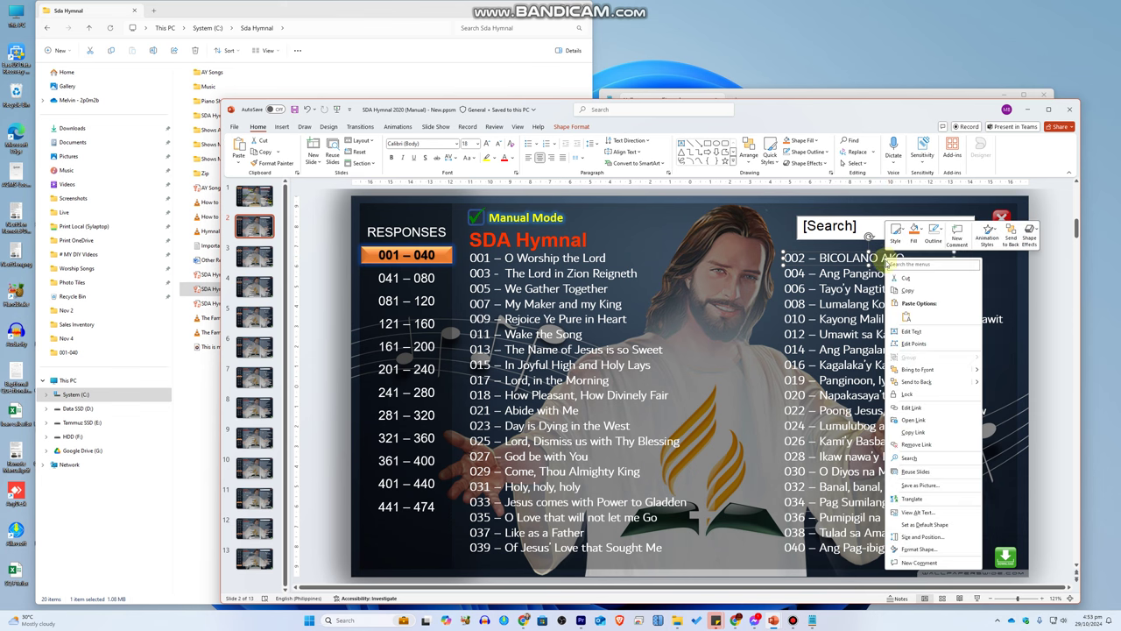
left_click(913, 408)
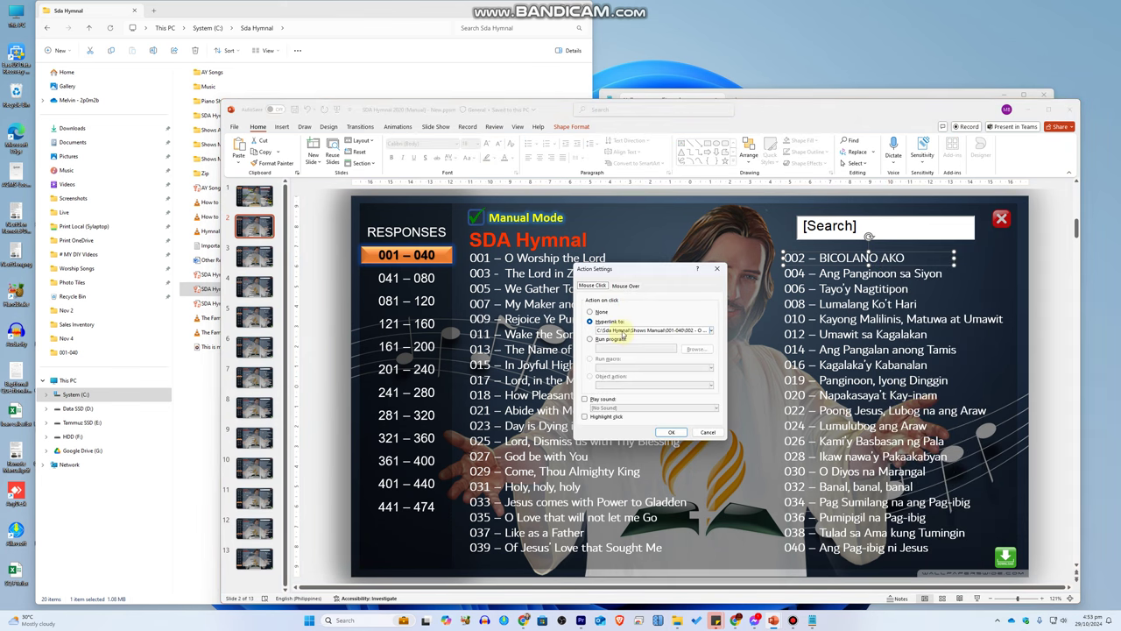
left_click(710, 331)
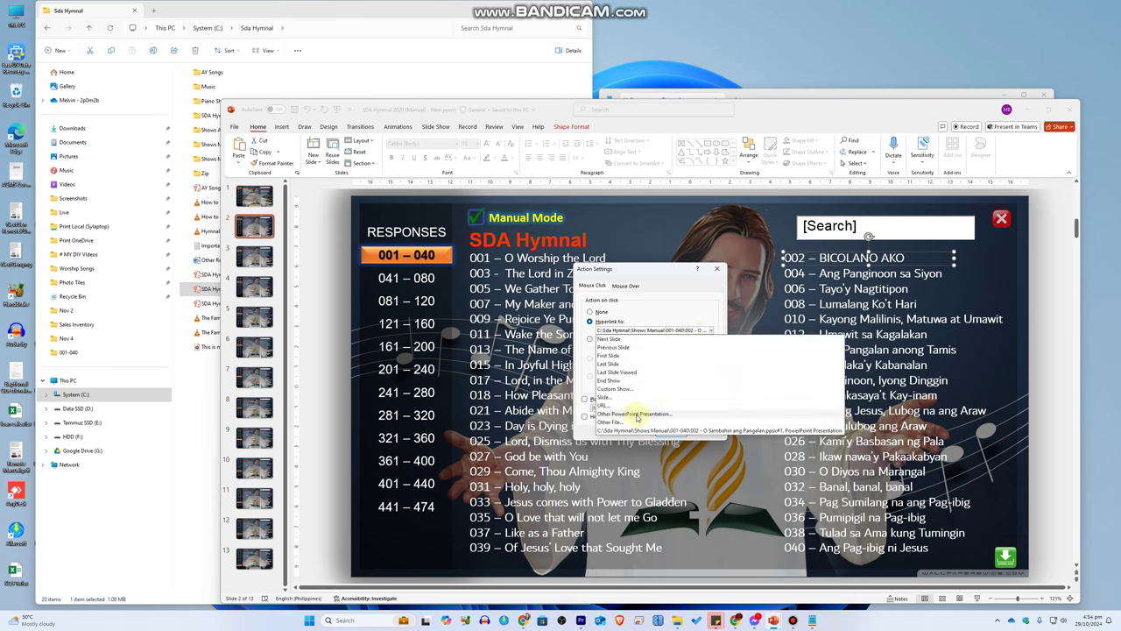
left_click(635, 414)
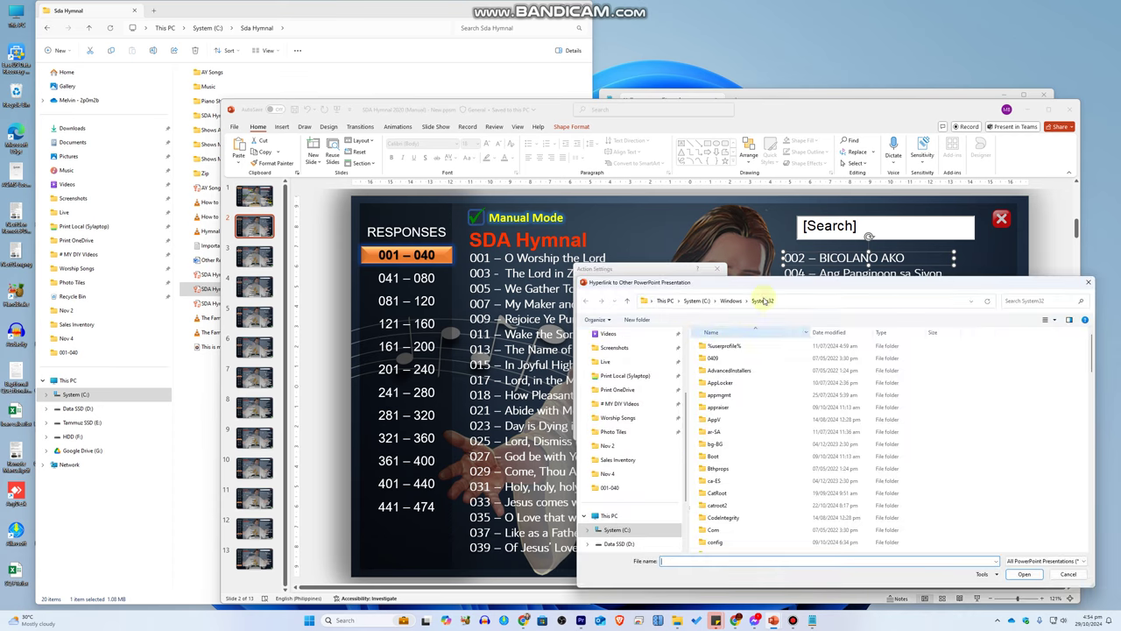
Browse to C:\Sda Hymnal\Shows Manual\001-040 and select '002 - BICOLANO.ppsx'.
left_click_drag(765, 282, 705, 165)
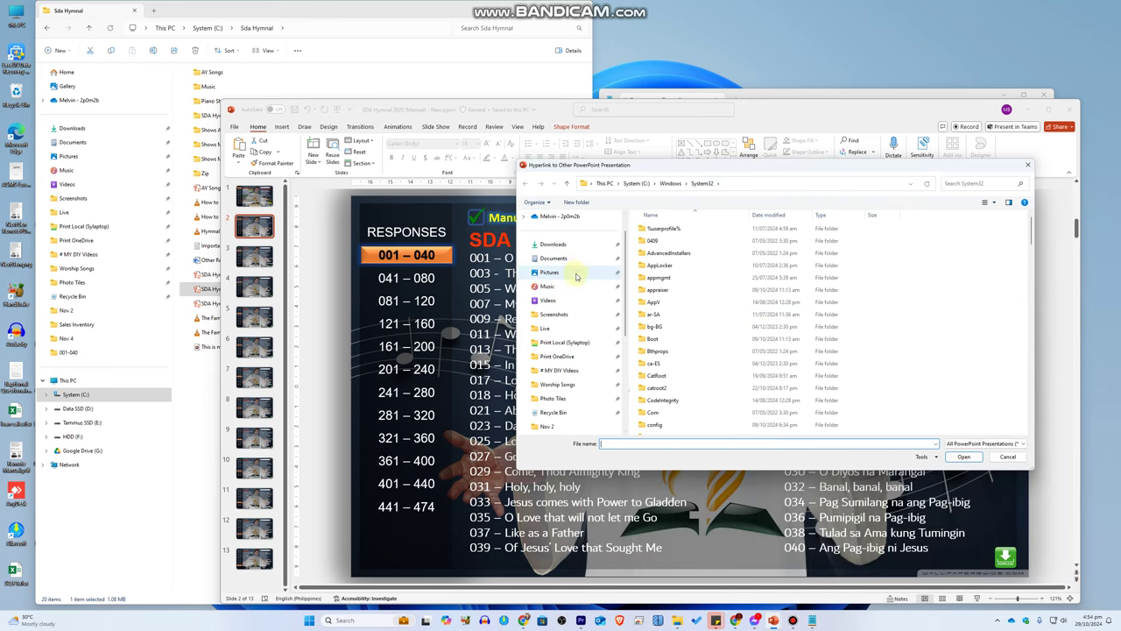
scroll(573, 380, "down", 1)
left_click(557, 384)
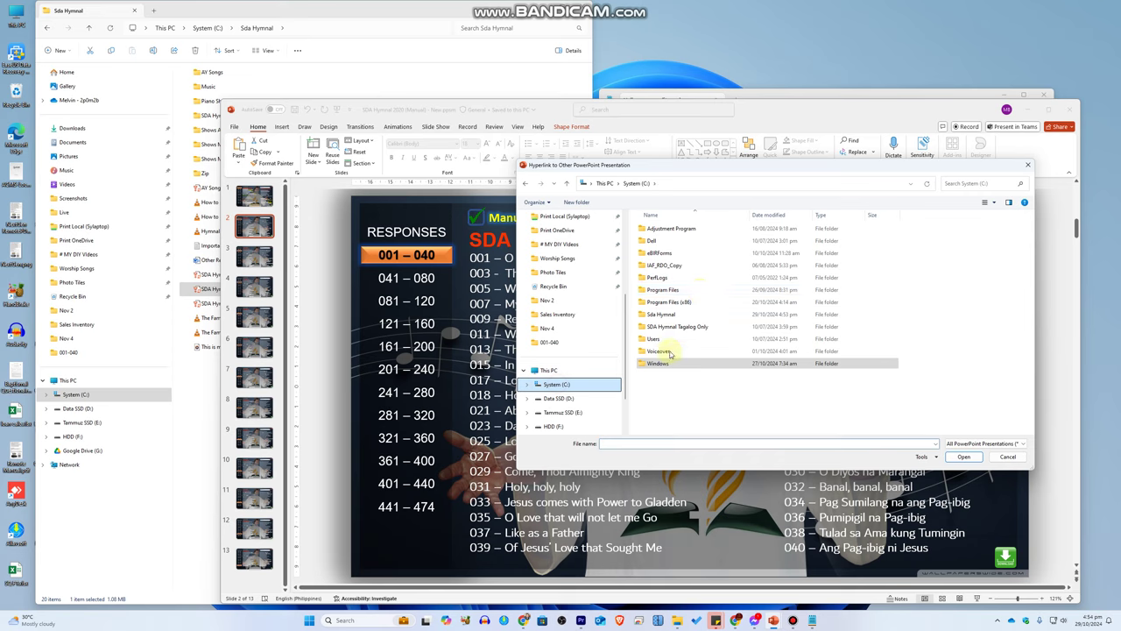
double_click(663, 314)
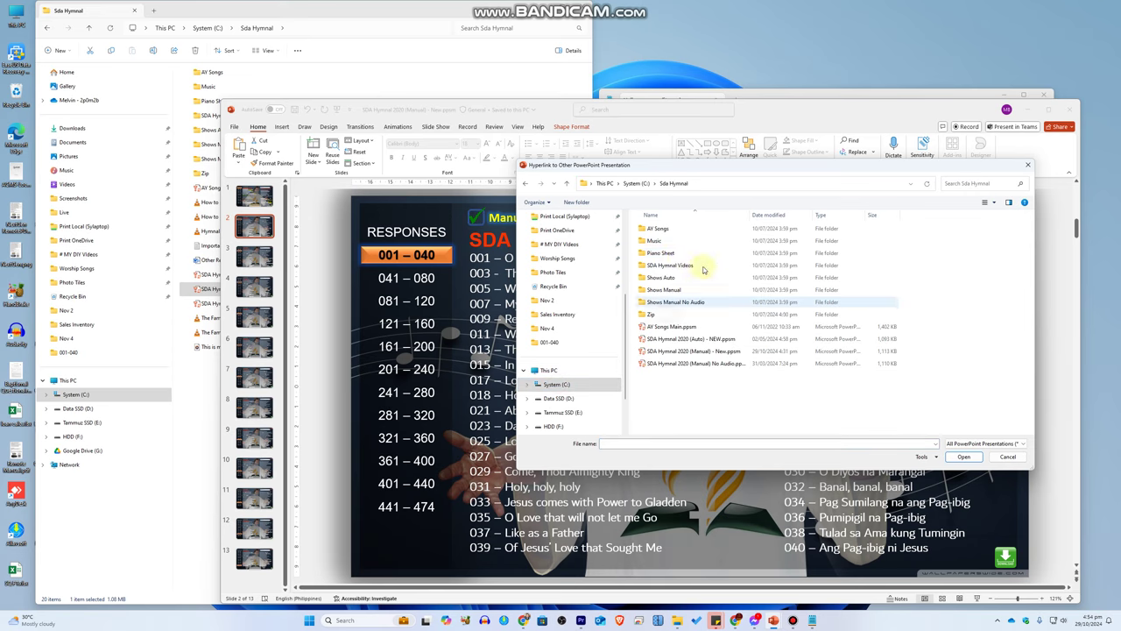
double_click(658, 289)
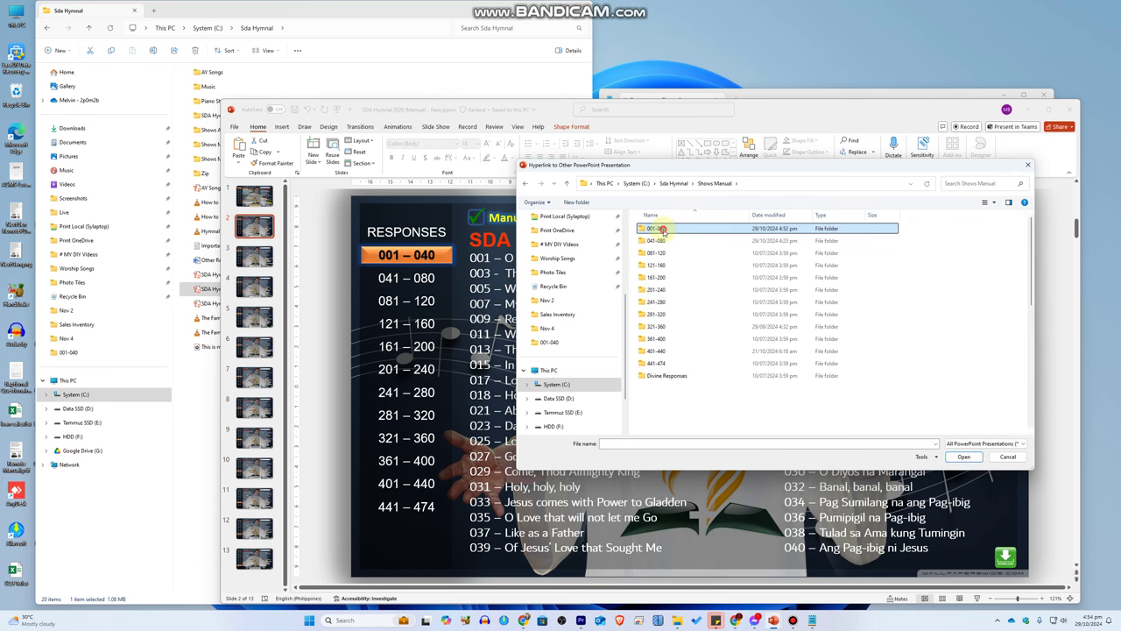
double_click(663, 229)
left_click(675, 252)
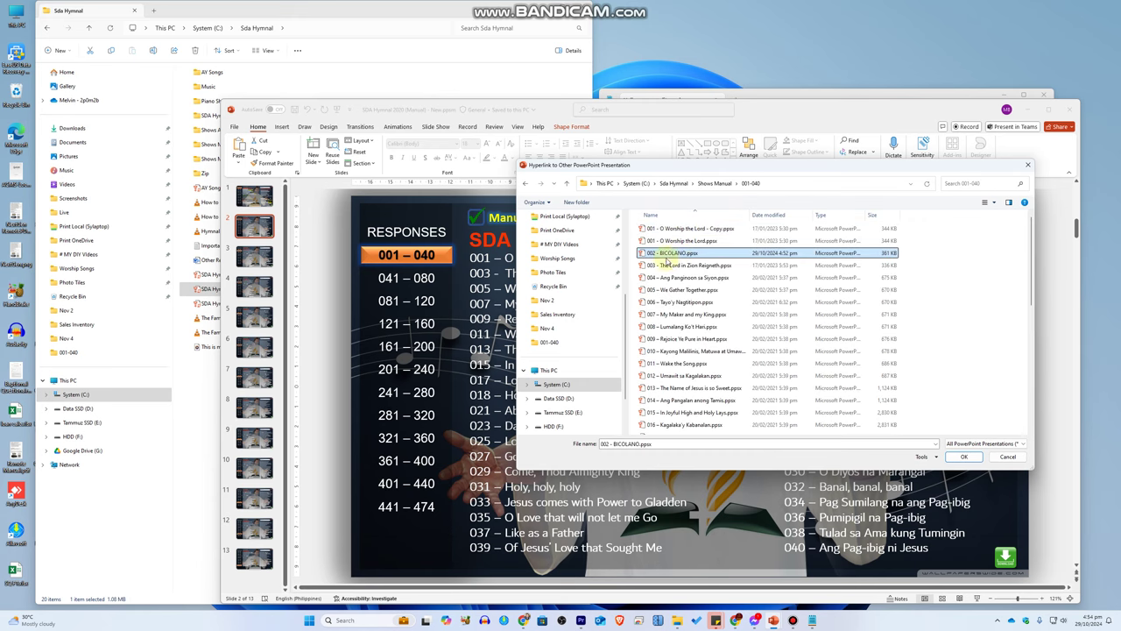
Confirm the link to the file's first slide and apply the action settings.
left_click(964, 456)
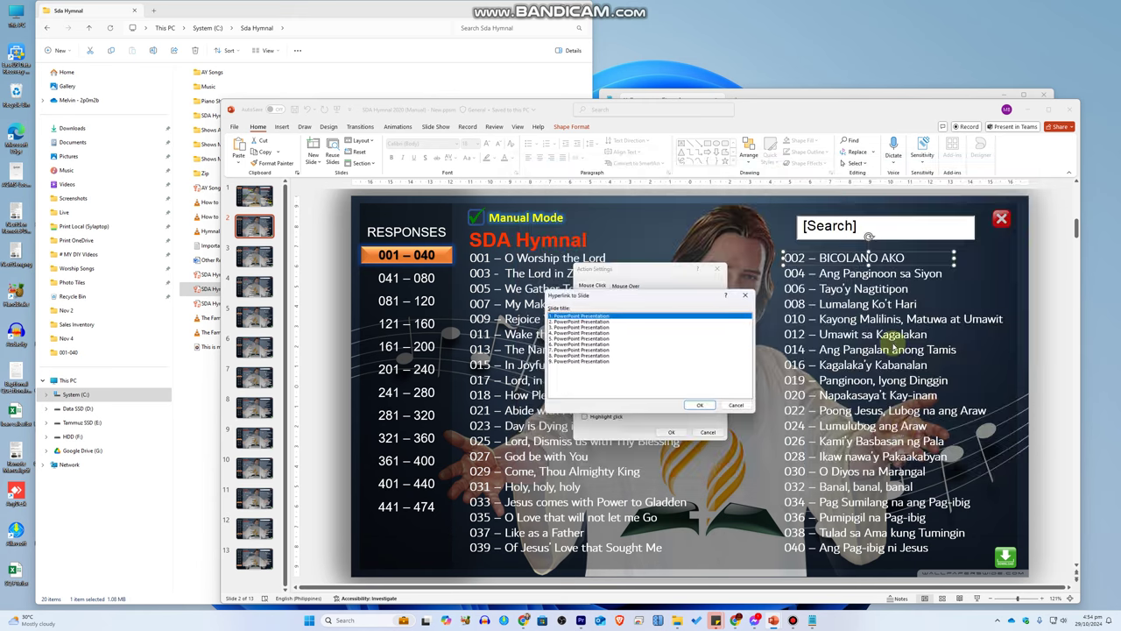
left_click(700, 406)
left_click(671, 432)
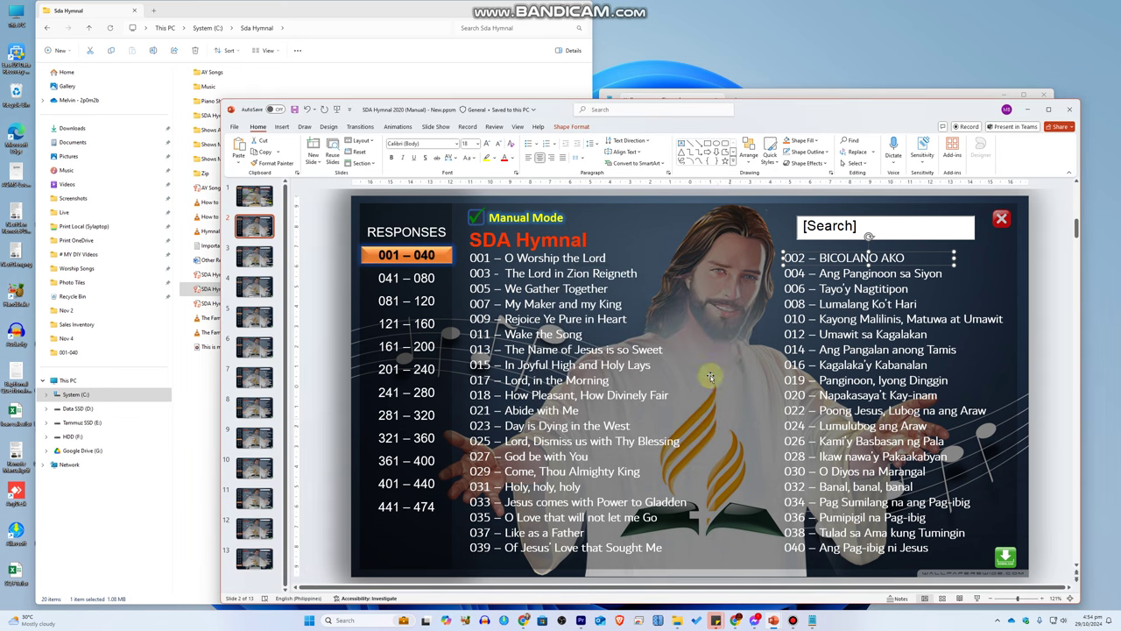
left_click(1048, 219)
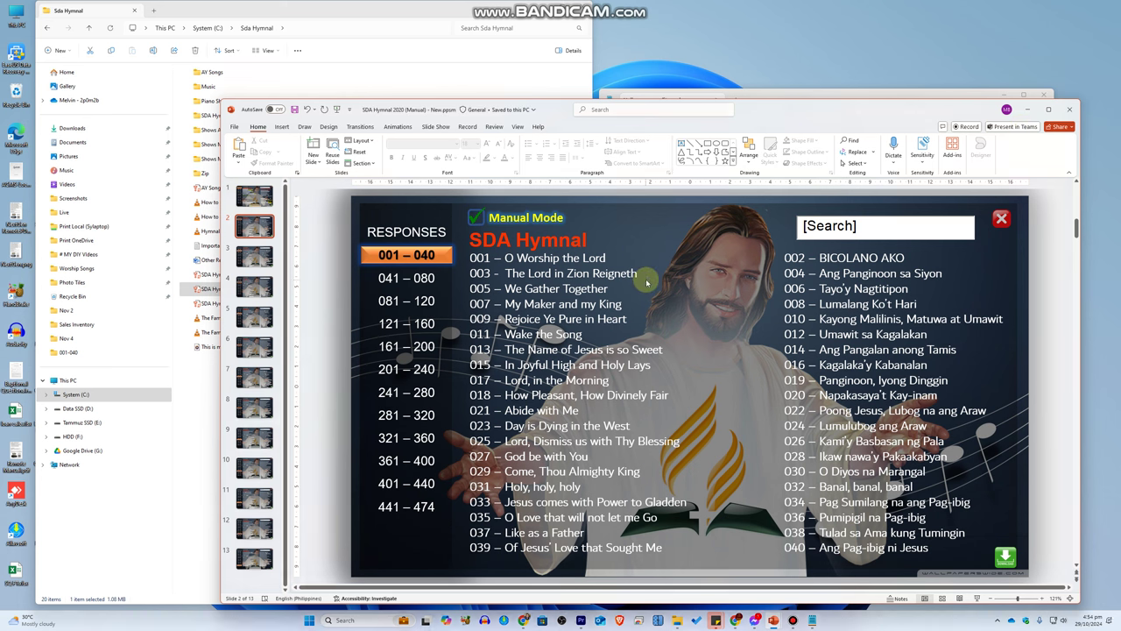
key("F5")
left_click(77, 100)
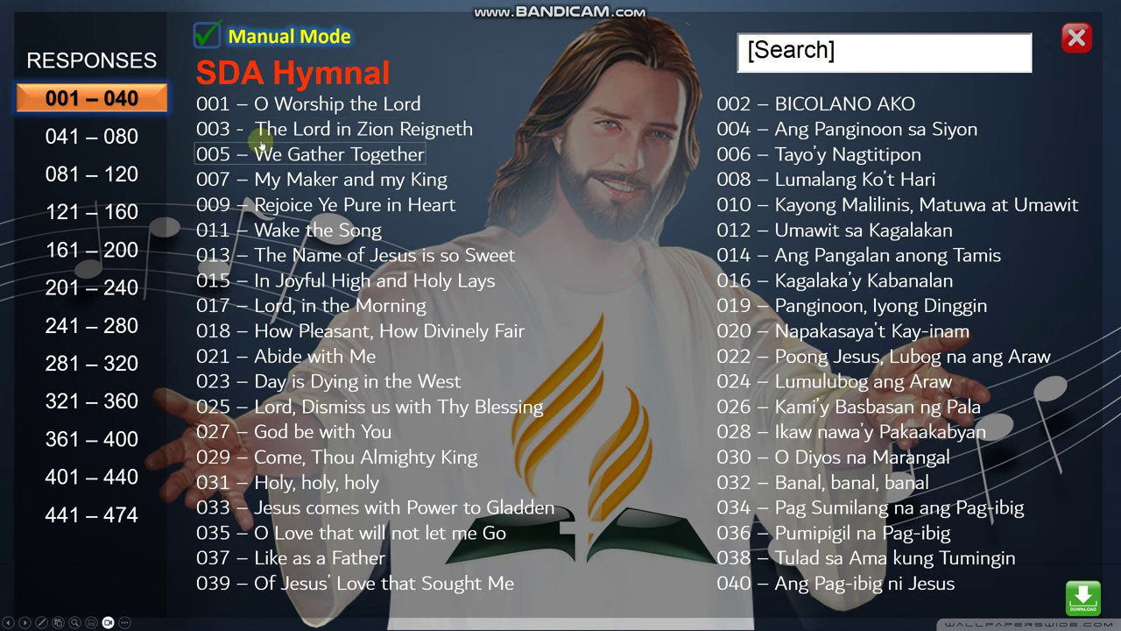
left_click(788, 103)
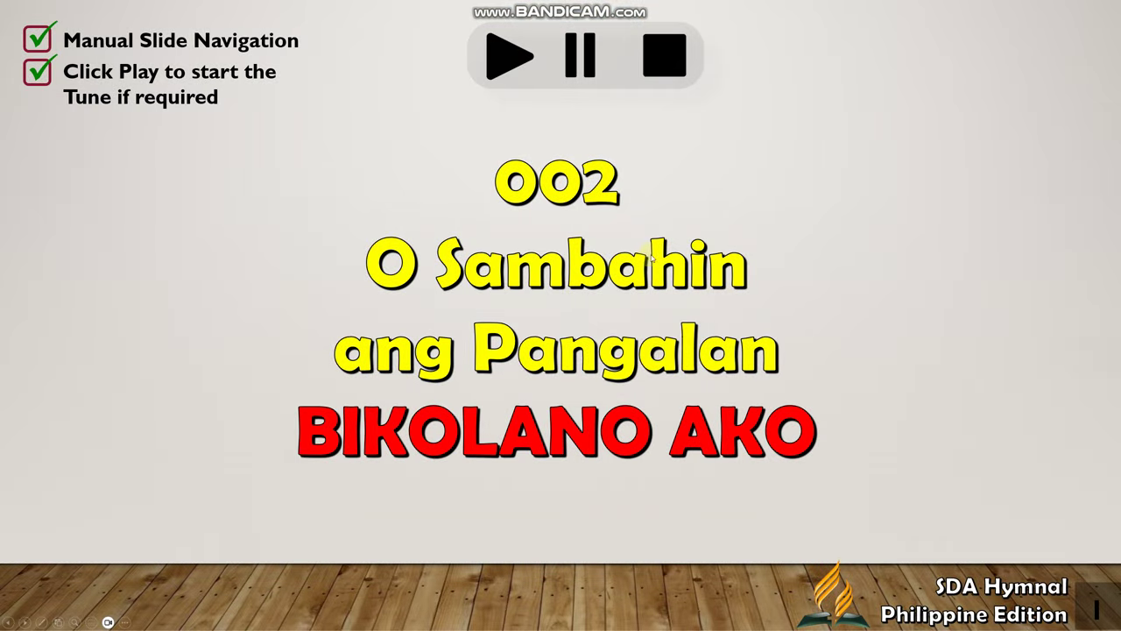
left_click(650, 340)
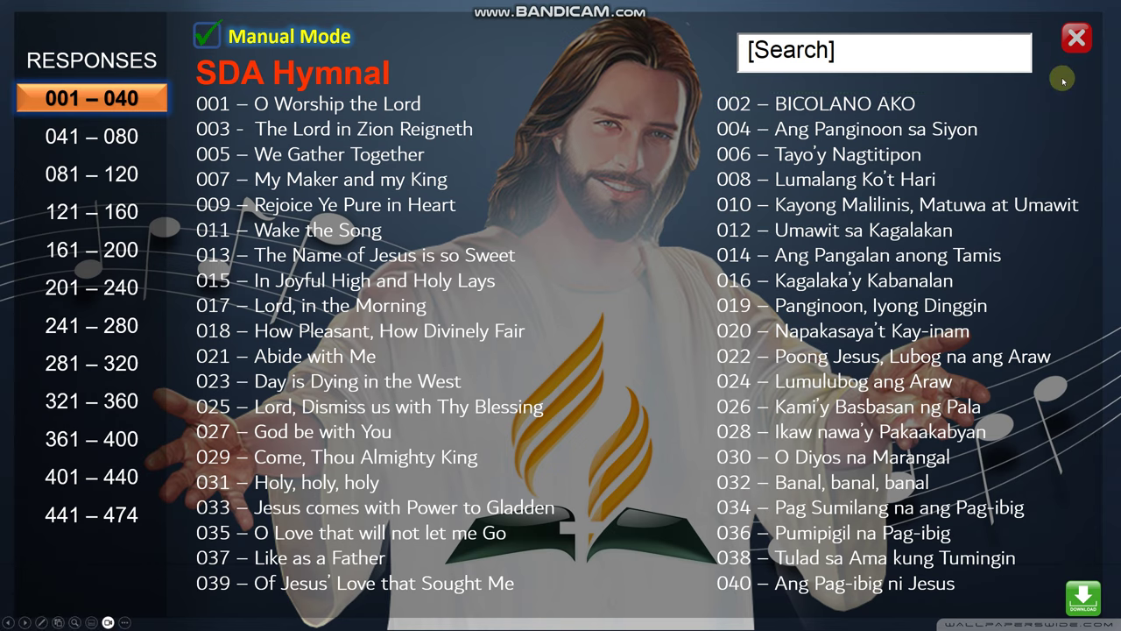
key("Escape")
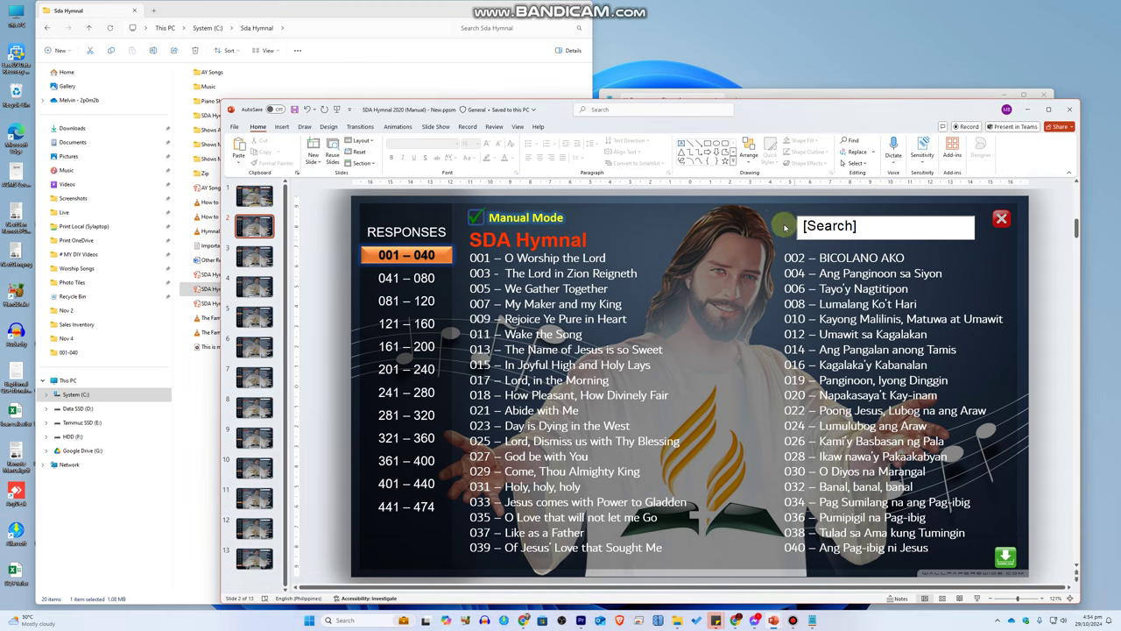
left_click_drag(827, 116, 741, 70)
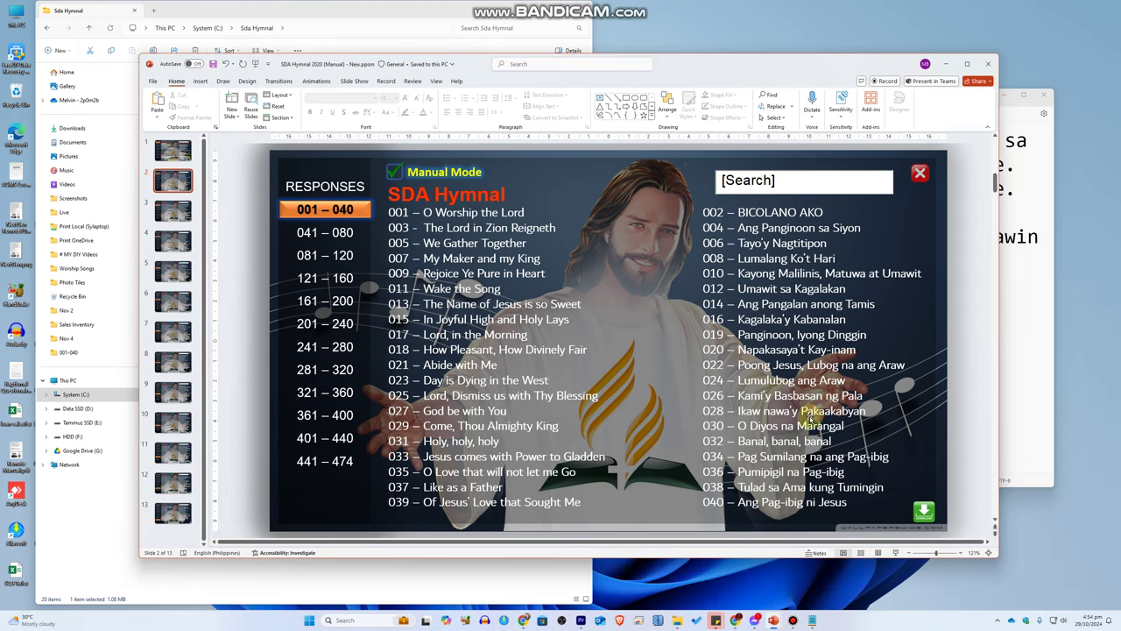